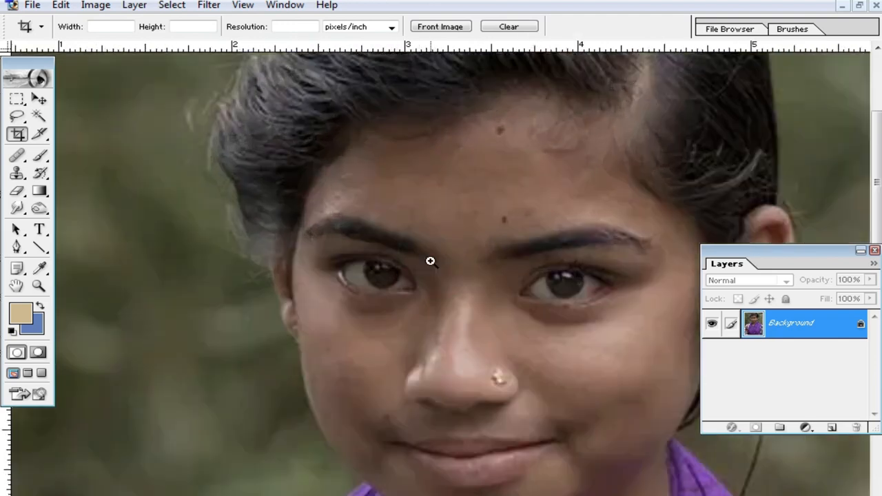
Duplicate the Background layer of the portrait.
{"action": "left_click_drag", "start_coordinate": [508, 309], "coordinate": [482, 227]}
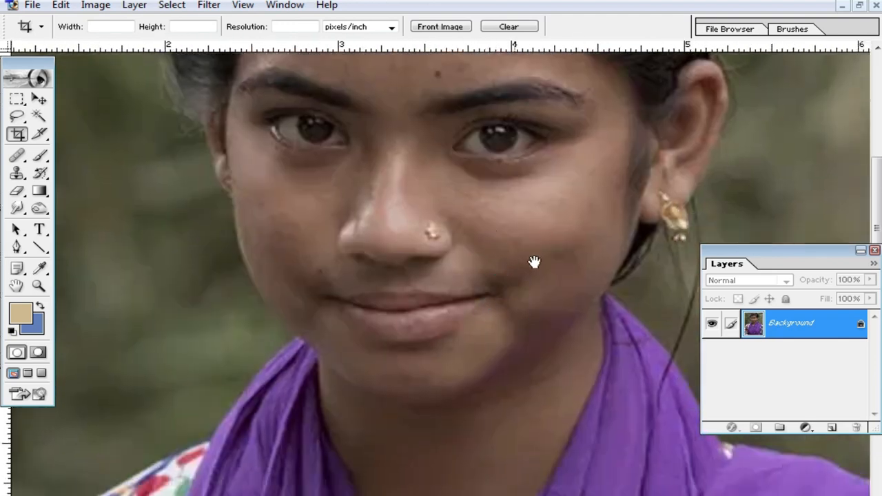
{"action": "left_click", "coordinate": [490, 270], "text": "alt"}
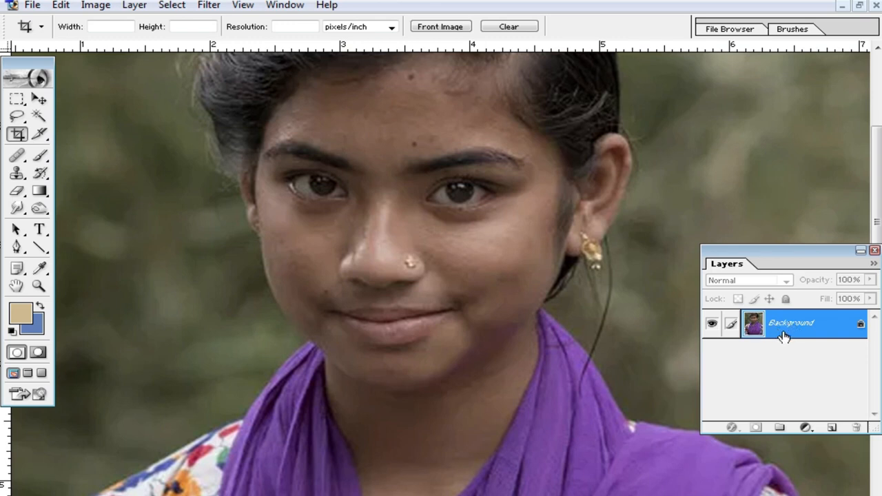
{"action": "key", "text": "ctrl+j"}
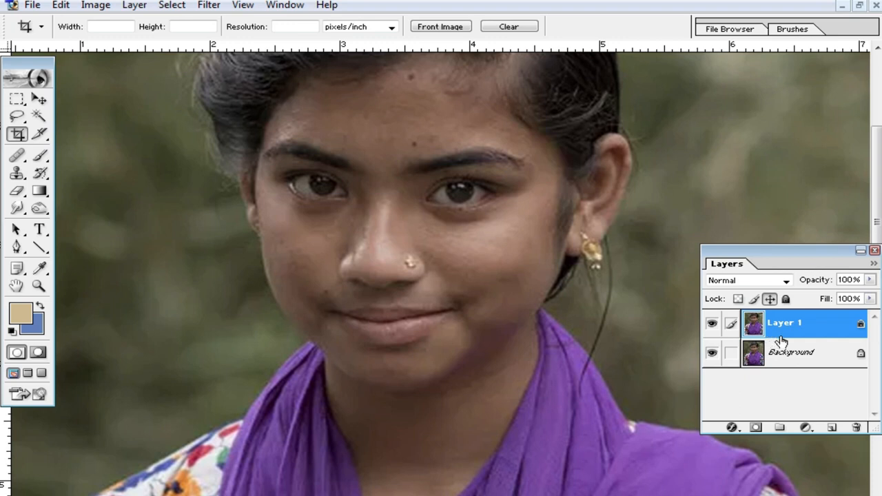
Add a white Solid Color fill layer above Layer 1 and set its blend mode to Soft Light.
{"action": "left_click", "coordinate": [806, 428]}
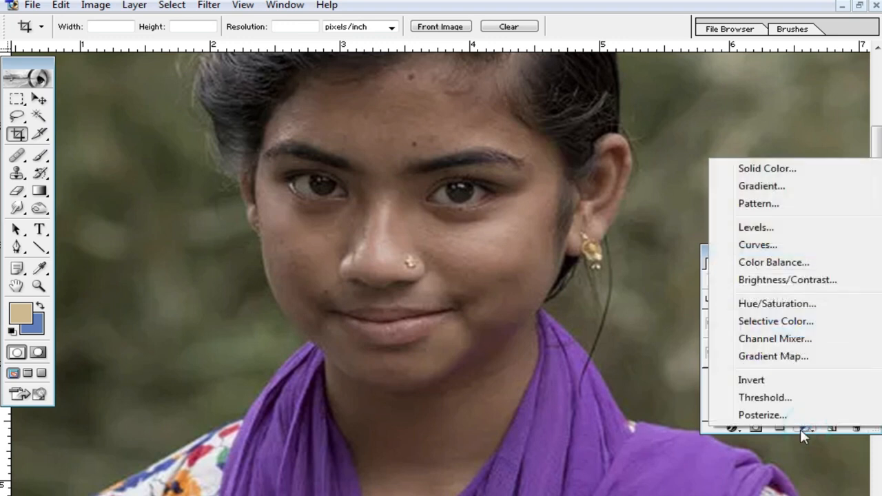
{"action": "left_click", "coordinate": [767, 169]}
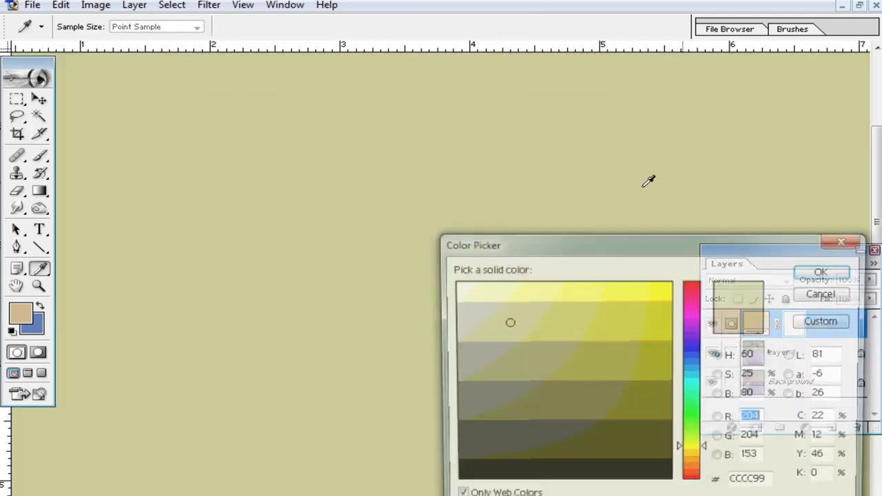
{"action": "left_click", "coordinate": [460, 286]}
{"action": "left_click", "coordinate": [827, 272]}
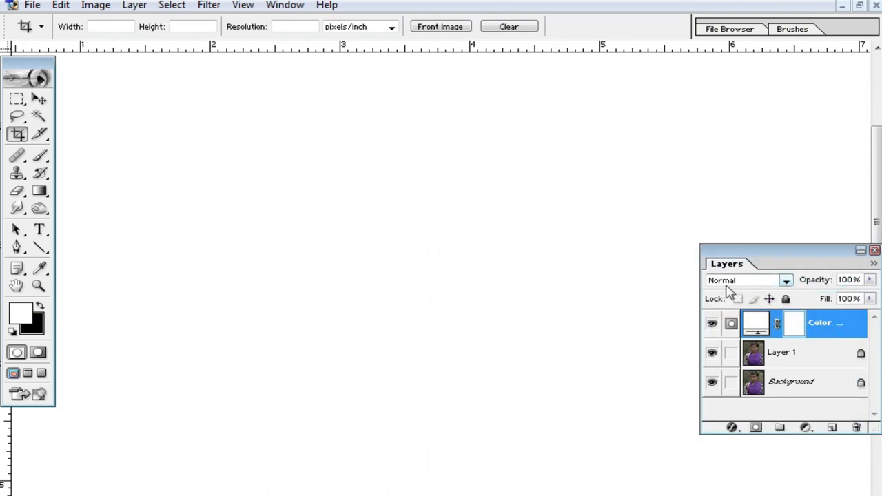
{"action": "left_click", "coordinate": [787, 284]}
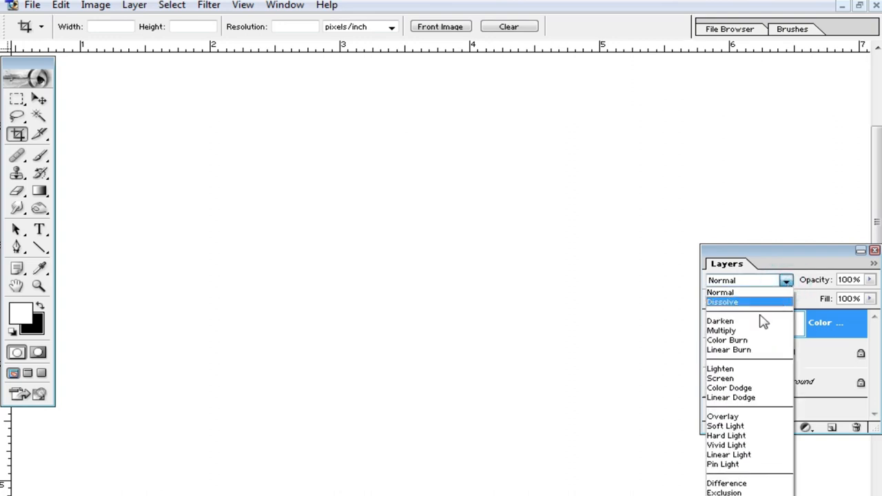
{"action": "left_click", "coordinate": [751, 431]}
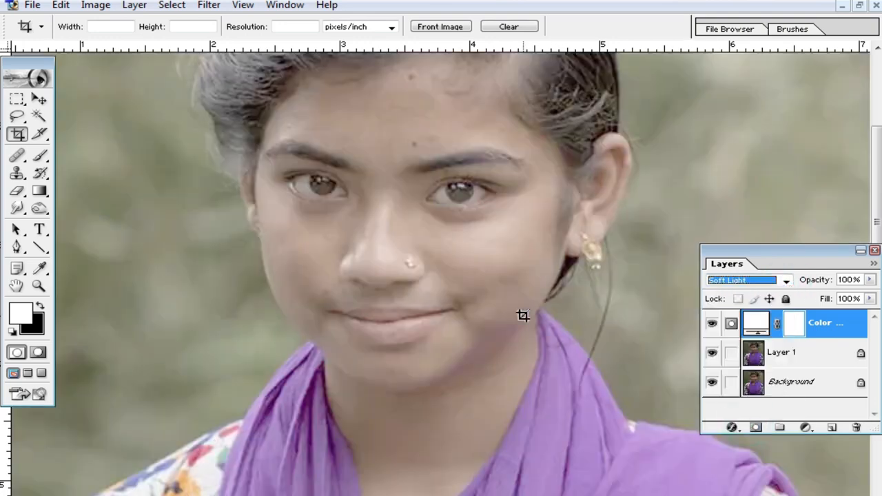
{"action": "left_click", "coordinate": [414, 271]}
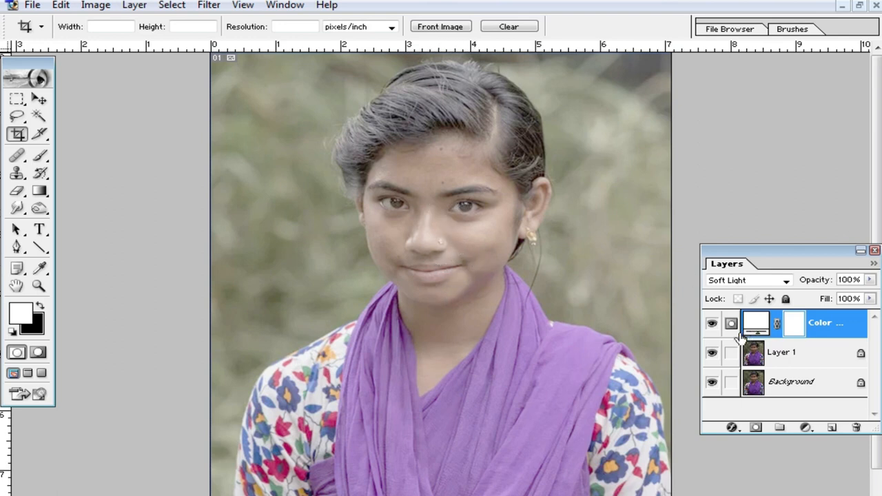
Hide the color fill layer and try brightening Layer 1 with a Curves point at input 94, output 177.
{"action": "left_click", "coordinate": [711, 325]}
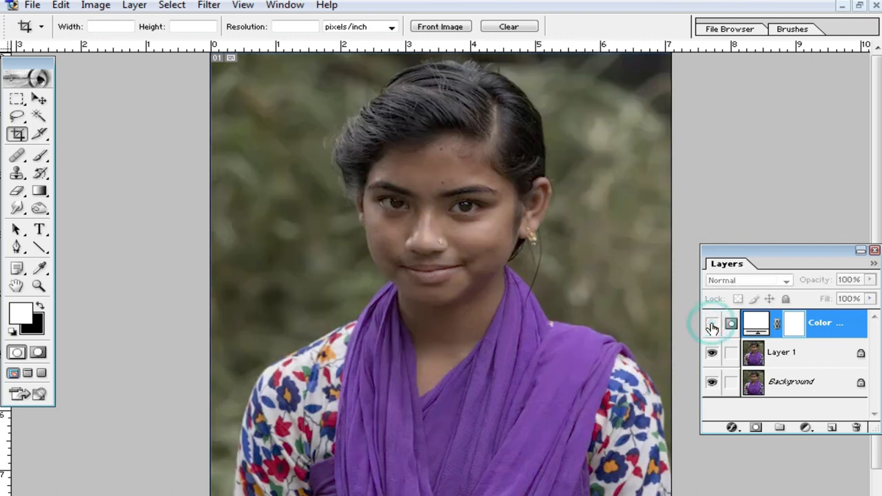
{"action": "left_click", "coordinate": [812, 356]}
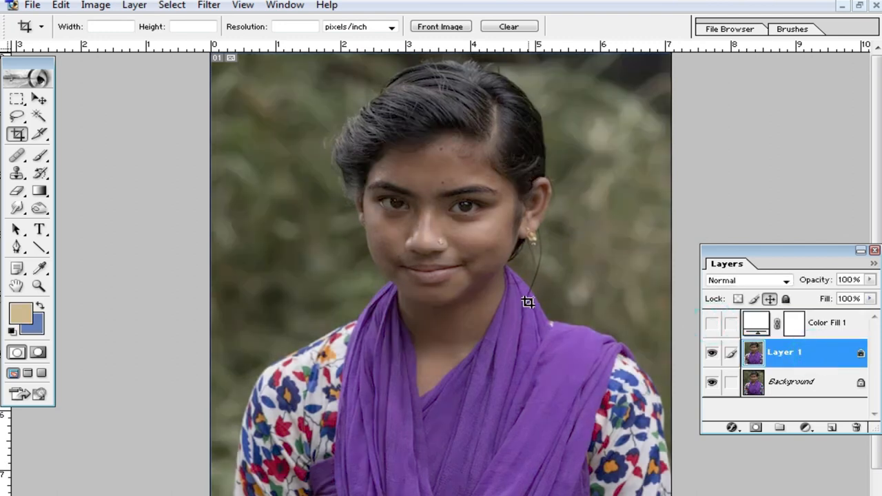
{"action": "key", "text": "ctrl+m"}
{"action": "left_click_drag", "start_coordinate": [625, 250], "coordinate": [608, 224]}
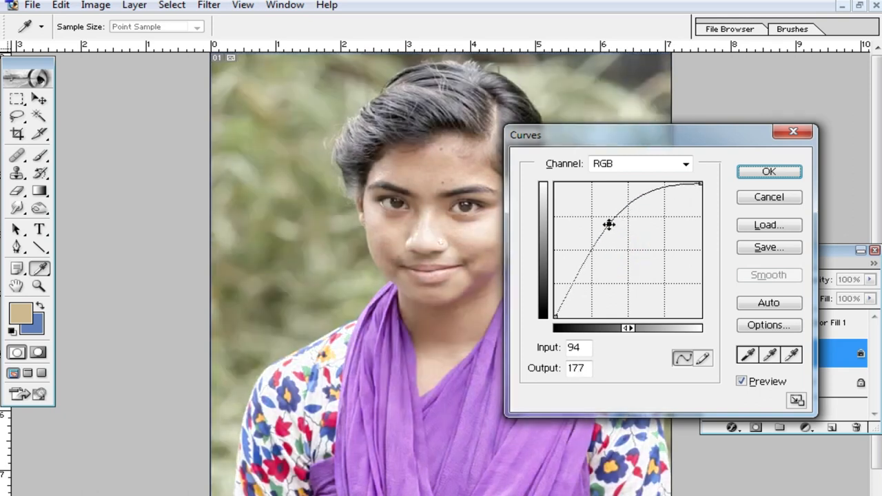
{"action": "left_click", "coordinate": [769, 172]}
{"action": "key", "text": "c"}
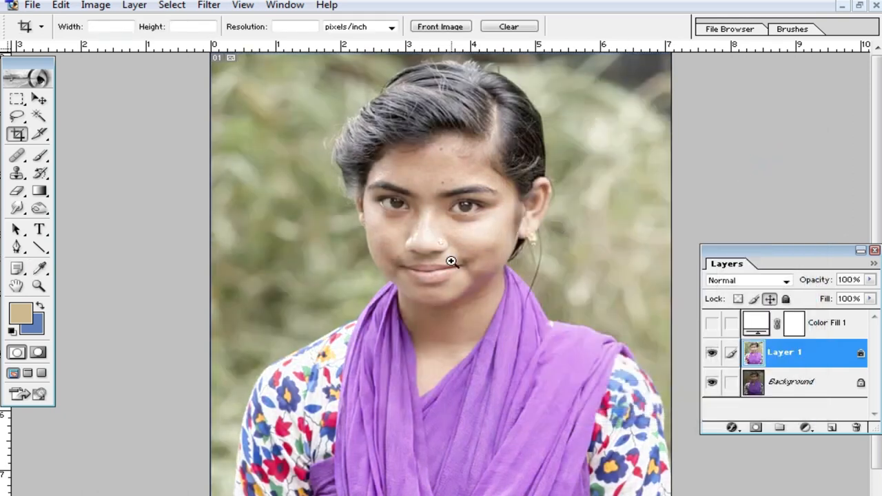
Try brightening Layer 1 further with Levels, setting the white input level to 182.
{"action": "left_click", "coordinate": [451, 261]}
{"action": "left_click", "coordinate": [451, 259]}
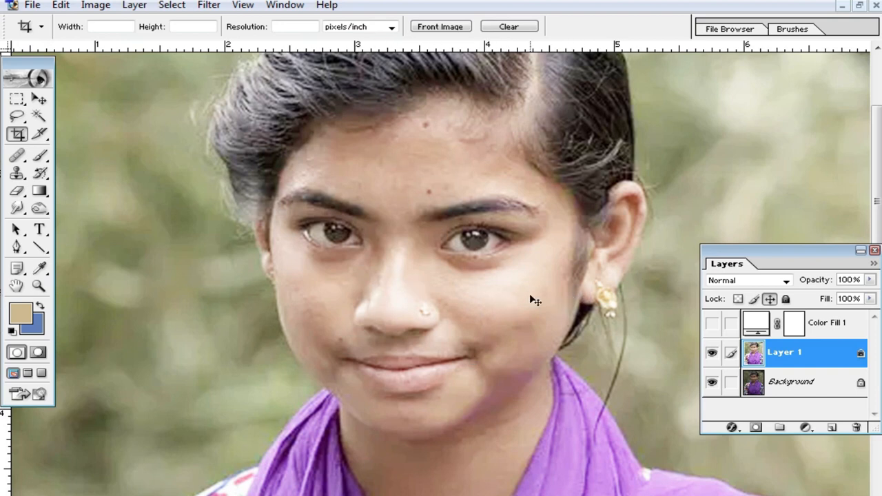
{"action": "key", "text": "ctrl+l"}
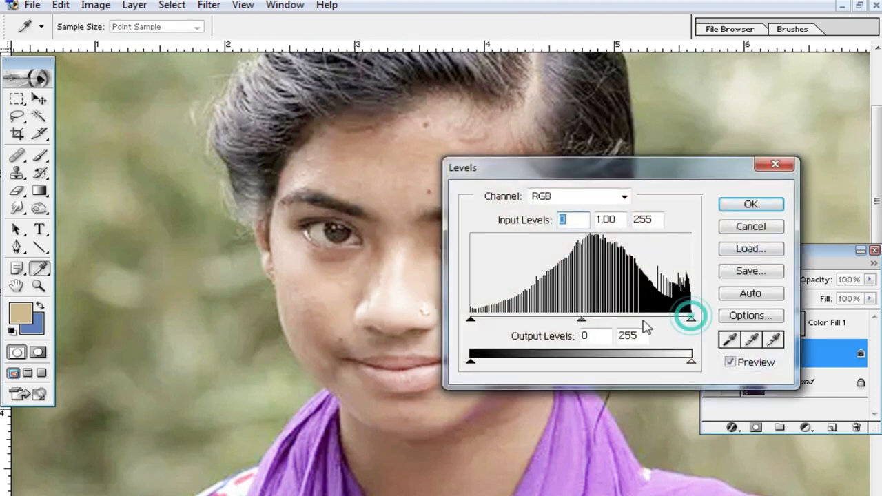
{"action": "left_click_drag", "start_coordinate": [691, 319], "coordinate": [629, 333]}
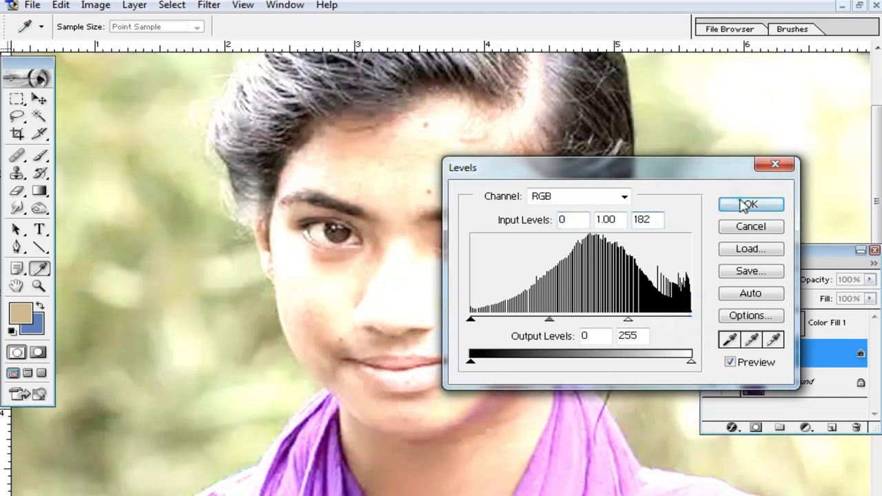
{"action": "left_click", "coordinate": [747, 203]}
Undo the Curves and Levels adjustments on Layer 1 and show the color fill layer again.
{"action": "key", "text": "ctrl+z"}
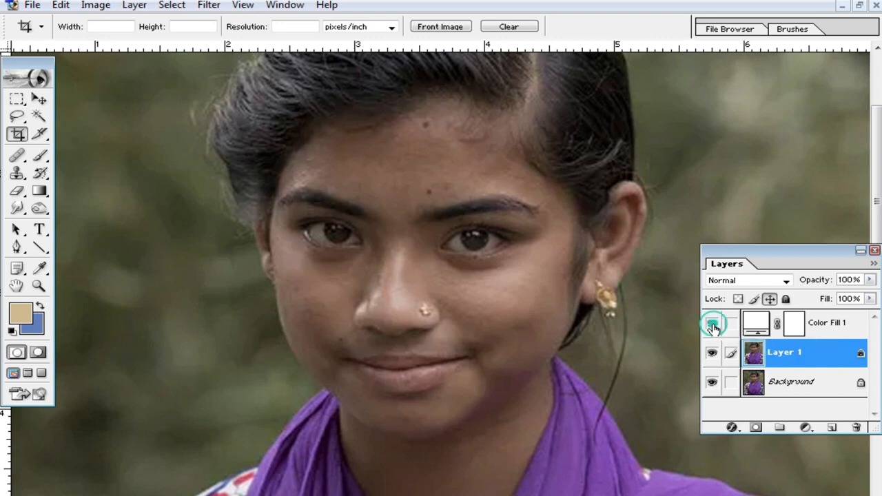
{"action": "left_click", "coordinate": [713, 324]}
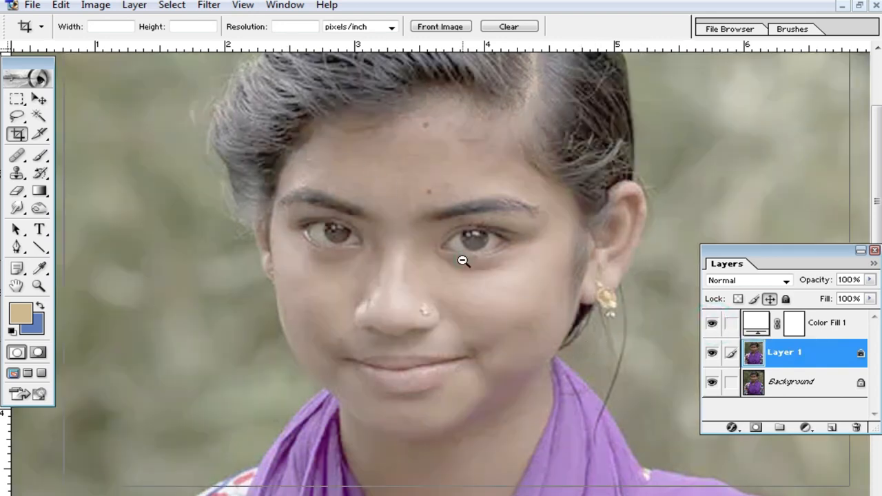
{"action": "key", "text": "ctrl+minus"}
{"action": "scroll", "coordinate": [476, 307], "scroll_direction": "down", "scroll_amount": 2}
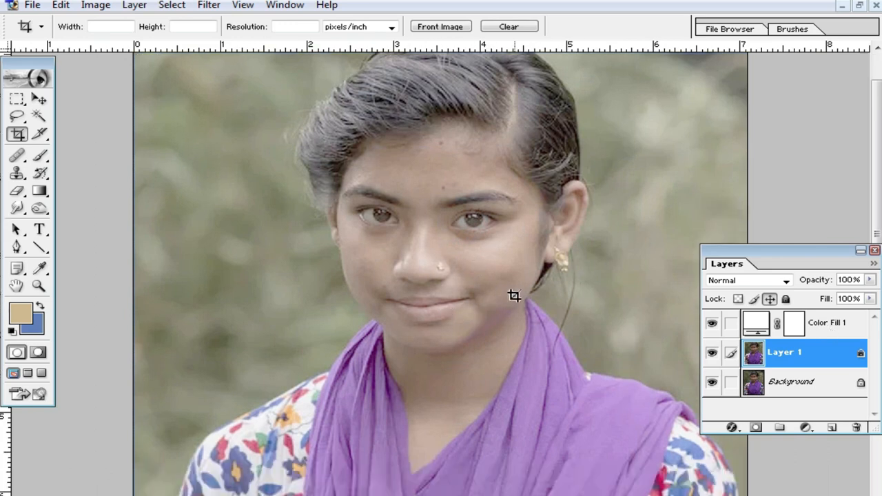
Select the color fill layer and invert its mask to black.
{"action": "mouse_move", "coordinate": [869, 279]}
{"action": "left_mouse_down"}
{"action": "mouse_move", "coordinate": [837, 303]}
{"action": "mouse_move", "coordinate": [871, 303]}
{"action": "mouse_move", "coordinate": [827, 298]}
{"action": "mouse_move", "coordinate": [871, 295]}
{"action": "left_mouse_up"}
{"action": "left_click", "coordinate": [837, 322]}
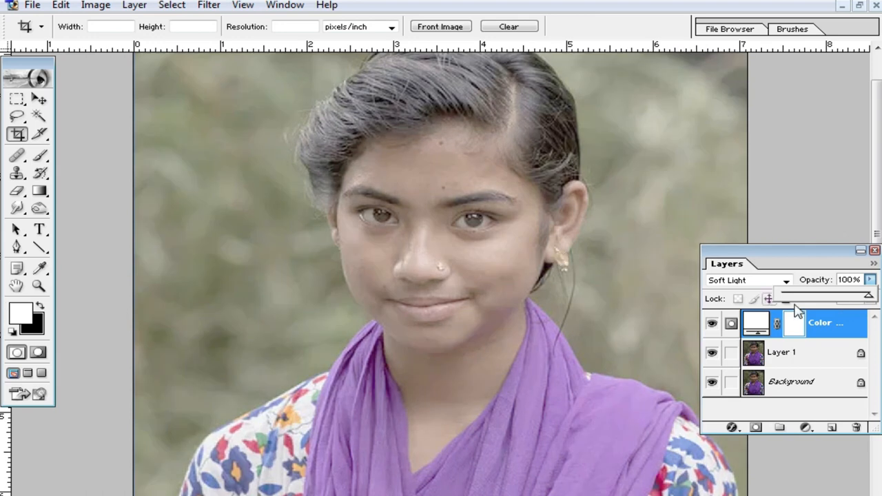
{"action": "left_click", "coordinate": [813, 334]}
{"action": "key", "text": "ctrl+i"}
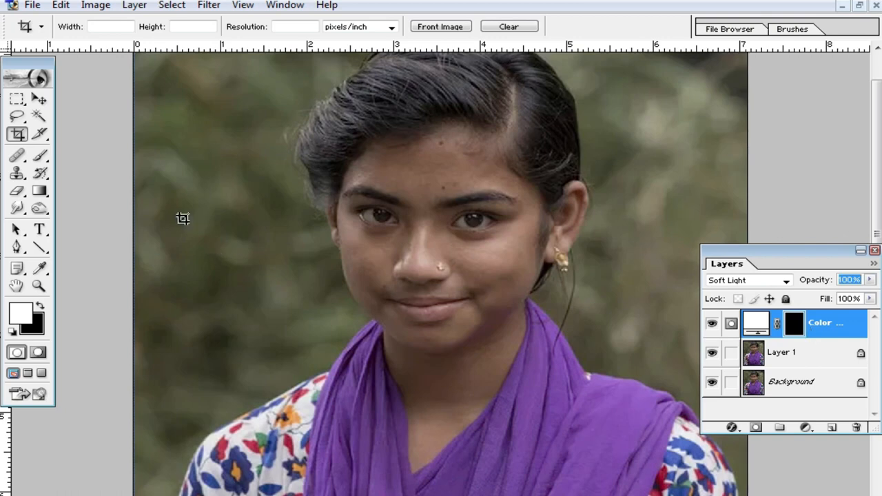
Choose a soft round tip for the Brush tool and set the brush opacity to 100%.
{"action": "left_click", "coordinate": [40, 156]}
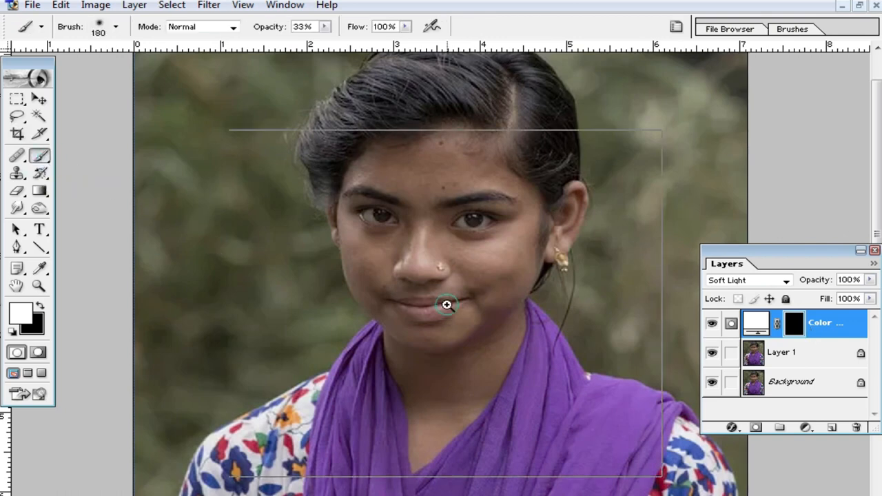
{"action": "left_click", "coordinate": [461, 299], "text": "ctrl"}
{"action": "left_click_drag", "start_coordinate": [459, 271], "coordinate": [528, 409]}
{"action": "right_click", "coordinate": [545, 308]}
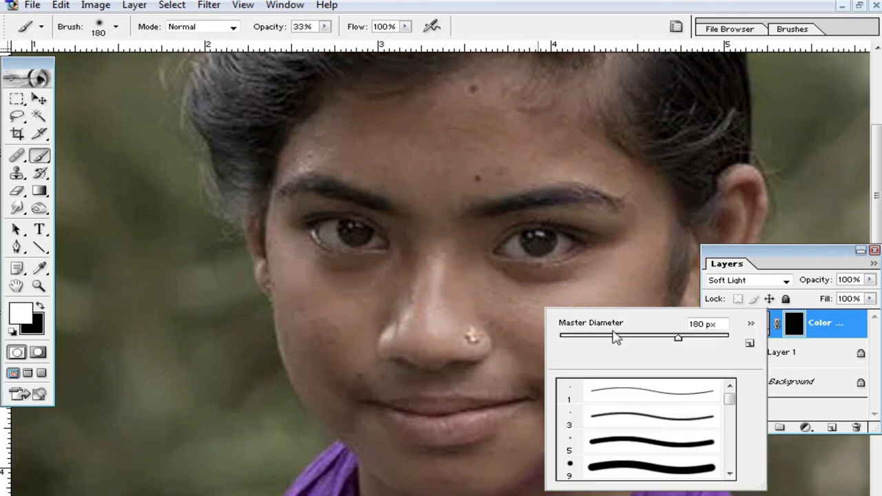
{"action": "left_click_drag", "start_coordinate": [729, 400], "coordinate": [729, 414]}
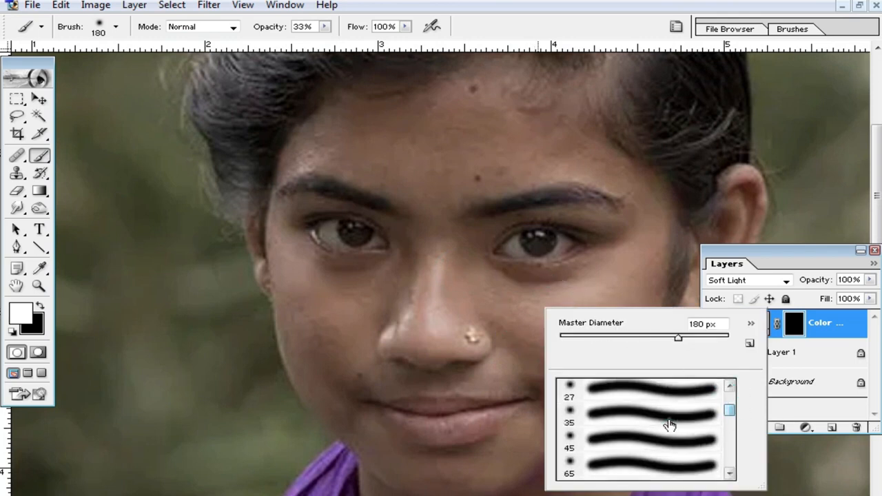
{"action": "left_click", "coordinate": [668, 422]}
{"action": "left_click", "coordinate": [555, 302]}
{"action": "right_click", "coordinate": [605, 301]}
{"action": "left_click", "coordinate": [698, 332]}
{"action": "left_click", "coordinate": [325, 28]}
{"action": "left_click_drag", "start_coordinate": [326, 41], "coordinate": [525, 51]}
Paint white on the fill layer's mask over the girl's face with a soft 149 px brush.
{"action": "mouse_move", "coordinate": [483, 159]}
{"action": "left_mouse_down"}
{"action": "mouse_move", "coordinate": [427, 116]}
{"action": "mouse_move", "coordinate": [371, 153]}
{"action": "mouse_move", "coordinate": [453, 137]}
{"action": "mouse_move", "coordinate": [440, 197]}
{"action": "mouse_move", "coordinate": [402, 194]}
{"action": "mouse_move", "coordinate": [415, 264]}
{"action": "mouse_move", "coordinate": [371, 201]}
{"action": "mouse_move", "coordinate": [423, 228]}
{"action": "mouse_move", "coordinate": [369, 267]}
{"action": "mouse_move", "coordinate": [316, 202]}
{"action": "mouse_move", "coordinate": [332, 283]}
{"action": "mouse_move", "coordinate": [341, 212]}
{"action": "mouse_move", "coordinate": [367, 299]}
{"action": "mouse_move", "coordinate": [365, 345]}
{"action": "mouse_move", "coordinate": [431, 279]}
{"action": "left_mouse_up"}
{"action": "right_click", "coordinate": [435, 273]}
{"action": "left_click", "coordinate": [559, 301]}
{"action": "mouse_move", "coordinate": [381, 181]}
{"action": "left_mouse_down"}
{"action": "mouse_move", "coordinate": [362, 195]}
{"action": "mouse_move", "coordinate": [359, 129]}
{"action": "mouse_move", "coordinate": [507, 158]}
{"action": "mouse_move", "coordinate": [468, 108]}
{"action": "mouse_move", "coordinate": [586, 183]}
{"action": "mouse_move", "coordinate": [558, 373]}
{"action": "mouse_move", "coordinate": [528, 230]}
{"action": "mouse_move", "coordinate": [521, 335]}
{"action": "mouse_move", "coordinate": [585, 321]}
{"action": "mouse_move", "coordinate": [589, 342]}
{"action": "left_mouse_up"}
{"action": "key", "text": "space"}
{"action": "left_click_drag", "start_coordinate": [539, 386], "coordinate": [511, 248]}
{"action": "mouse_move", "coordinate": [587, 187]}
{"action": "left_mouse_down"}
{"action": "mouse_move", "coordinate": [612, 187]}
{"action": "mouse_move", "coordinate": [445, 335]}
{"action": "mouse_move", "coordinate": [420, 269]}
{"action": "mouse_move", "coordinate": [275, 158]}
{"action": "mouse_move", "coordinate": [305, 253]}
{"action": "mouse_move", "coordinate": [314, 200]}
{"action": "left_mouse_up"}
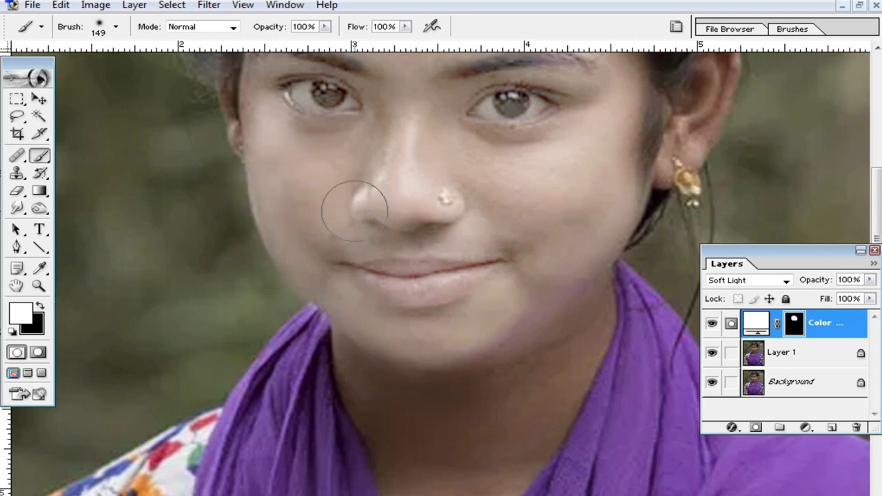
Continue painting white on the fill layer's mask over the neck and the remaining facial skin.
{"action": "mouse_move", "coordinate": [508, 276]}
{"action": "left_mouse_down"}
{"action": "mouse_move", "coordinate": [535, 327]}
{"action": "mouse_move", "coordinate": [570, 271]}
{"action": "mouse_move", "coordinate": [572, 316]}
{"action": "mouse_move", "coordinate": [517, 413]}
{"action": "mouse_move", "coordinate": [557, 383]}
{"action": "mouse_move", "coordinate": [489, 460]}
{"action": "mouse_move", "coordinate": [524, 323]}
{"action": "mouse_move", "coordinate": [429, 367]}
{"action": "mouse_move", "coordinate": [362, 340]}
{"action": "mouse_move", "coordinate": [402, 482]}
{"action": "mouse_move", "coordinate": [436, 417]}
{"action": "mouse_move", "coordinate": [377, 359]}
{"action": "mouse_move", "coordinate": [391, 417]}
{"action": "mouse_move", "coordinate": [389, 407]}
{"action": "mouse_move", "coordinate": [555, 268]}
{"action": "mouse_move", "coordinate": [533, 413]}
{"action": "left_mouse_up"}
{"action": "left_click_drag", "start_coordinate": [486, 441], "coordinate": [495, 334]}
{"action": "mouse_move", "coordinate": [439, 414]}
{"action": "left_mouse_down"}
{"action": "mouse_move", "coordinate": [417, 462]}
{"action": "mouse_move", "coordinate": [508, 364]}
{"action": "mouse_move", "coordinate": [441, 358]}
{"action": "mouse_move", "coordinate": [372, 241]}
{"action": "left_mouse_up"}
{"action": "left_click_drag", "start_coordinate": [568, 130], "coordinate": [552, 321]}
{"action": "mouse_move", "coordinate": [590, 254]}
{"action": "left_mouse_down"}
{"action": "mouse_move", "coordinate": [538, 339]}
{"action": "mouse_move", "coordinate": [435, 345]}
{"action": "mouse_move", "coordinate": [289, 204]}
{"action": "mouse_move", "coordinate": [247, 220]}
{"action": "mouse_move", "coordinate": [225, 272]}
{"action": "mouse_move", "coordinate": [238, 202]}
{"action": "mouse_move", "coordinate": [356, 189]}
{"action": "mouse_move", "coordinate": [370, 153]}
{"action": "mouse_move", "coordinate": [301, 215]}
{"action": "mouse_move", "coordinate": [237, 306]}
{"action": "mouse_move", "coordinate": [243, 270]}
{"action": "mouse_move", "coordinate": [227, 280]}
{"action": "mouse_move", "coordinate": [309, 328]}
{"action": "mouse_move", "coordinate": [441, 322]}
{"action": "mouse_move", "coordinate": [507, 275]}
{"action": "mouse_move", "coordinate": [498, 346]}
{"action": "mouse_move", "coordinate": [533, 264]}
{"action": "mouse_move", "coordinate": [519, 361]}
{"action": "mouse_move", "coordinate": [542, 242]}
{"action": "left_mouse_up"}
Reduce the brush to 31 px, enlarge it to 50 px, and paint the ear white on the fill layer's mask.
{"action": "right_click", "coordinate": [543, 234]}
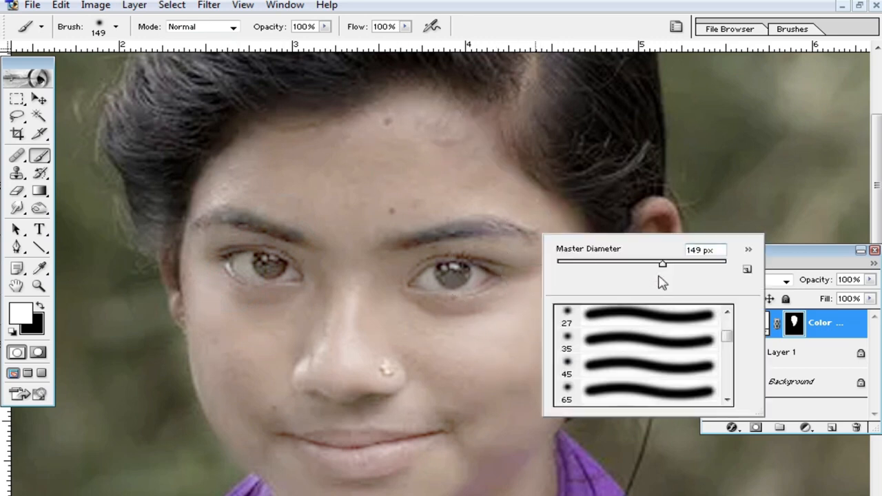
{"action": "left_click", "coordinate": [582, 262]}
{"action": "key", "text": "Return"}
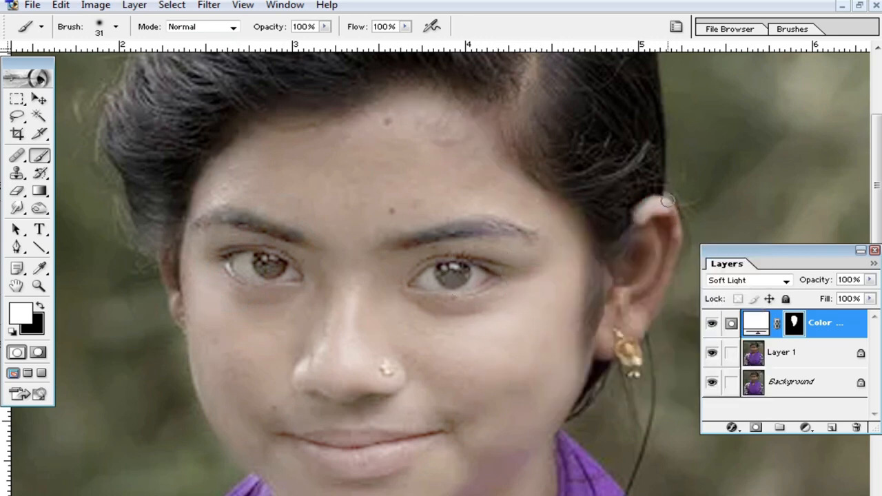
{"action": "right_click", "coordinate": [656, 223]}
{"action": "left_click_drag", "start_coordinate": [697, 252], "coordinate": [711, 253]}
{"action": "mouse_move", "coordinate": [648, 208]}
{"action": "left_mouse_down"}
{"action": "mouse_move", "coordinate": [655, 244]}
{"action": "mouse_move", "coordinate": [664, 224]}
{"action": "mouse_move", "coordinate": [659, 279]}
{"action": "mouse_move", "coordinate": [636, 324]}
{"action": "mouse_move", "coordinate": [636, 301]}
{"action": "mouse_move", "coordinate": [603, 344]}
{"action": "mouse_move", "coordinate": [633, 310]}
{"action": "mouse_move", "coordinate": [644, 215]}
{"action": "left_mouse_up"}
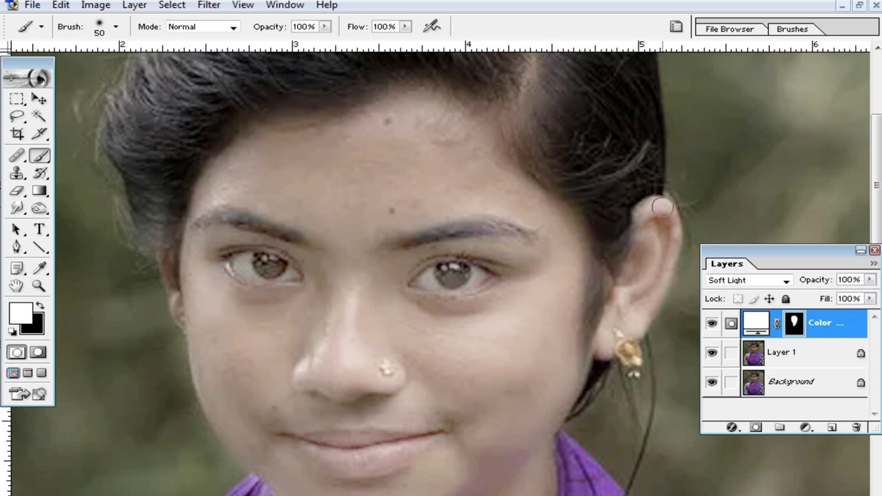
Set the brush size to 91 px for touching up the face on the fill layer's mask.
{"action": "left_click", "coordinate": [546, 301], "text": "alt"}
{"action": "left_click", "coordinate": [431, 308], "text": "alt"}
{"action": "left_click", "coordinate": [529, 363], "text": "alt"}
{"action": "left_click", "coordinate": [454, 345], "text": "ctrl"}
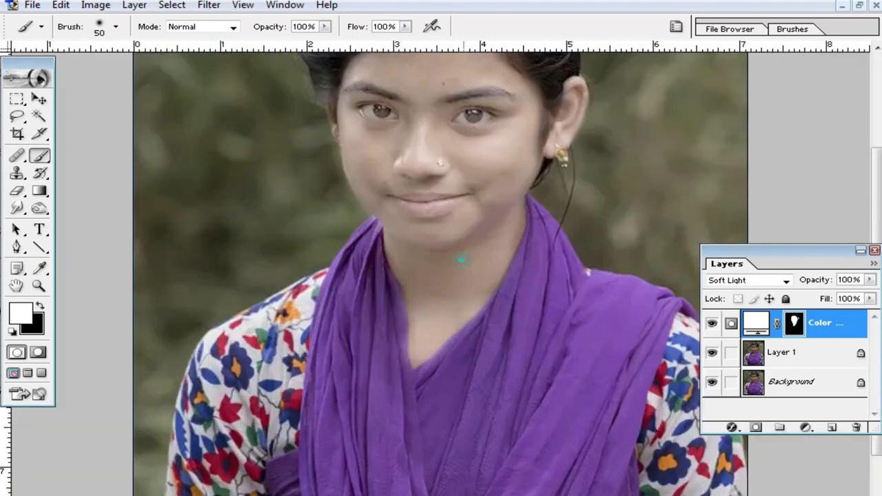
{"action": "left_click_drag", "start_coordinate": [486, 209], "coordinate": [494, 337]}
{"action": "left_click", "coordinate": [441, 296], "text": "ctrl"}
{"action": "right_click", "coordinate": [507, 304]}
{"action": "left_click_drag", "start_coordinate": [588, 333], "coordinate": [602, 335]}
{"action": "left_click", "coordinate": [482, 183]}
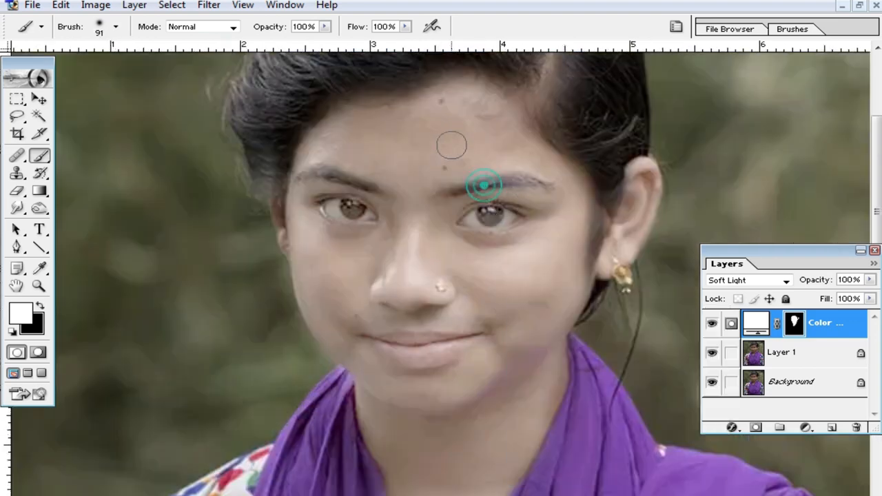
Lower the color fill layer's opacity slightly and merge it into Layer 1.
{"action": "left_click", "coordinate": [872, 279]}
{"action": "left_click_drag", "start_coordinate": [869, 296], "coordinate": [852, 297]}
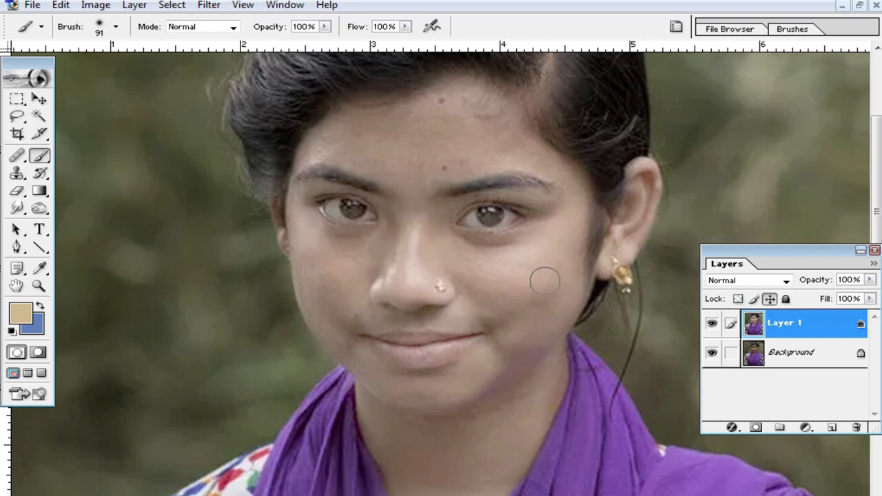
Apply Color Balance to Layer 1's highlights with the Yellow–Blue level at -24.
{"action": "key", "text": "i"}
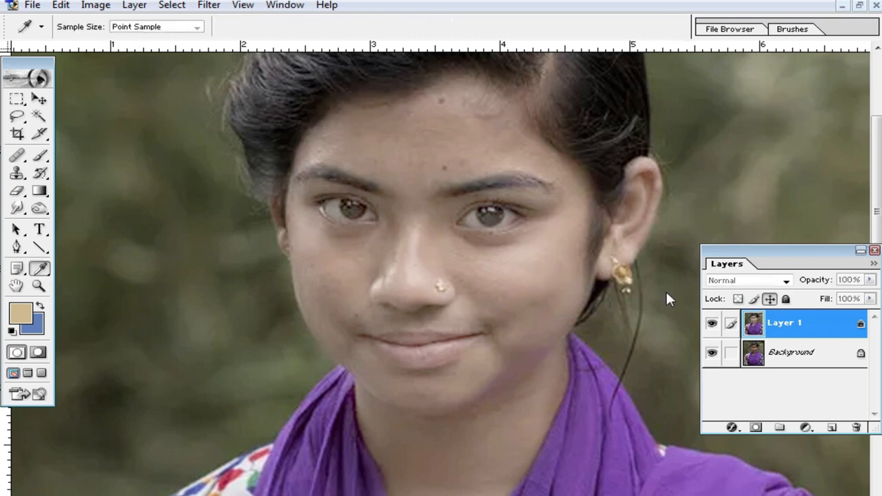
{"action": "key", "text": "ctrl+b"}
{"action": "left_click", "coordinate": [715, 273]}
{"action": "left_click_drag", "start_coordinate": [703, 226], "coordinate": [686, 234]}
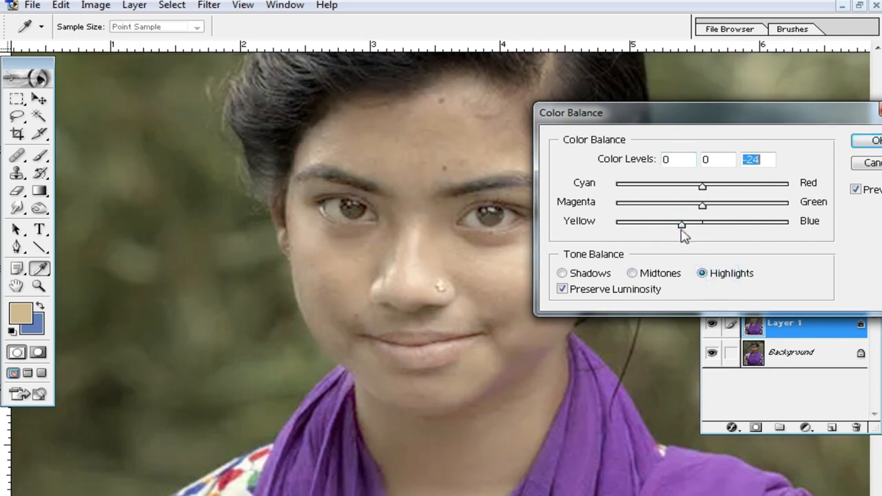
{"action": "left_click", "coordinate": [868, 142]}
Examine the whole portrait and the face up close to judge the brightened, warmer skin tone.
{"action": "key", "text": "b"}
{"action": "key", "text": "ctrl+minus"}
{"action": "key", "text": "ctrl+minus"}
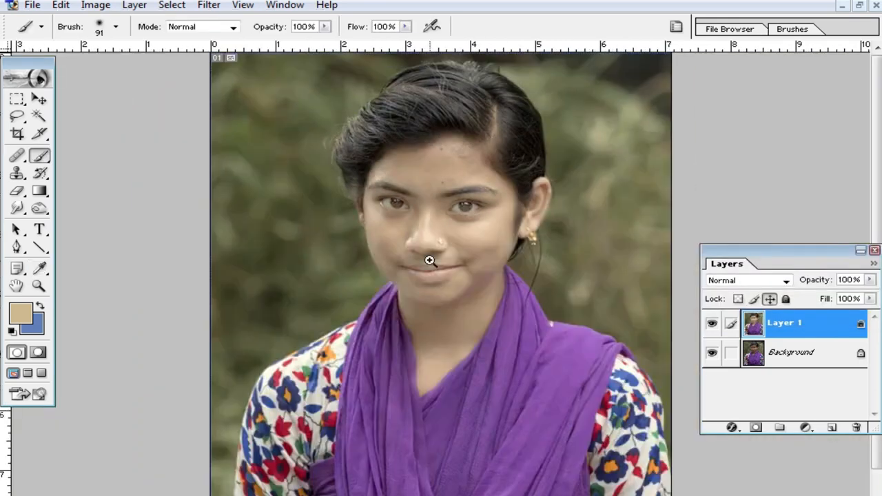
{"action": "left_click", "coordinate": [430, 262], "text": "ctrl"}
{"action": "left_click", "coordinate": [453, 255], "text": "ctrl"}
{"action": "left_click", "coordinate": [455, 256], "text": "ctrl"}
{"action": "left_click_drag", "start_coordinate": [496, 339], "coordinate": [549, 248]}
{"action": "key", "text": "ctrl+minus"}
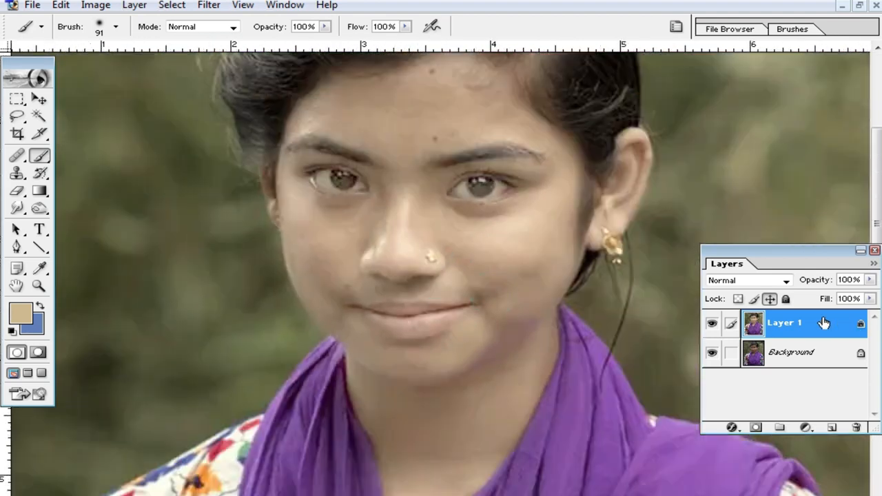
Compare the edited portrait with the original by toggling Layer 1's visibility and viewing the face at different magnifications.
{"action": "left_click", "coordinate": [713, 324]}
{"action": "left_click", "coordinate": [713, 324]}
{"action": "key", "text": "ctrl+minus"}
{"action": "key", "text": "ctrl+plus"}
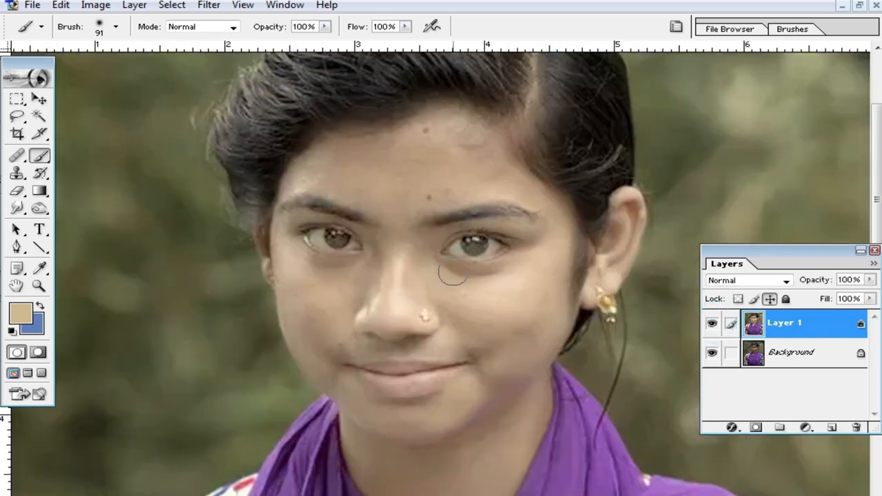
{"action": "key", "text": "ctrl+minus"}
{"action": "key", "text": "ctrl+plus"}
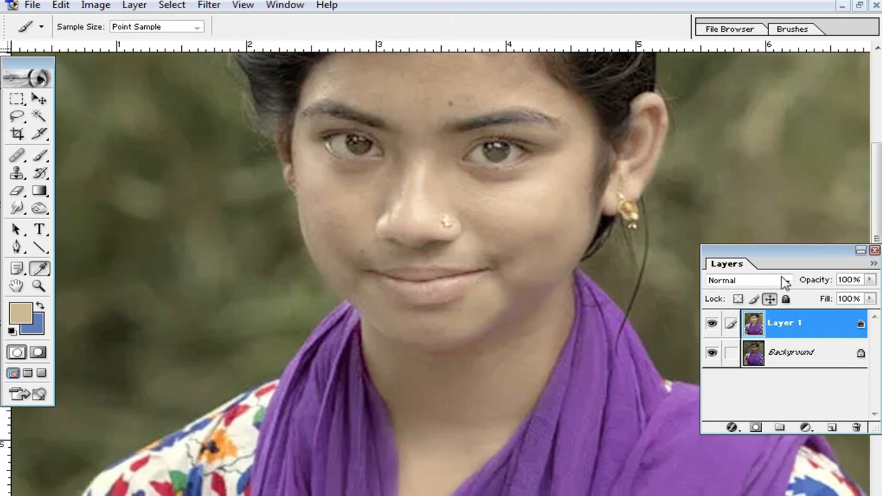
Brighten Layer 1 with Levels by setting the RGB white input level to 232.
{"action": "key", "text": "ctrl+l"}
{"action": "left_click_drag", "start_coordinate": [688, 321], "coordinate": [671, 326]}
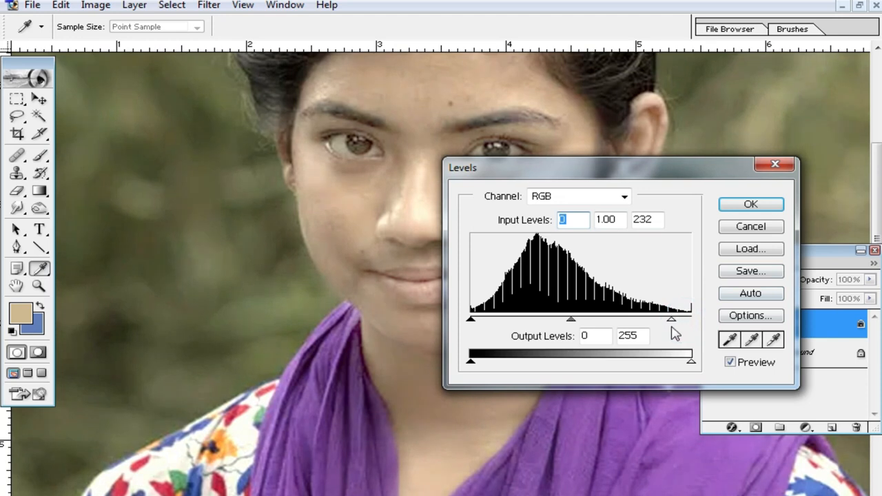
{"action": "left_click", "coordinate": [750, 204]}
{"action": "key", "text": "ctrl+minus"}
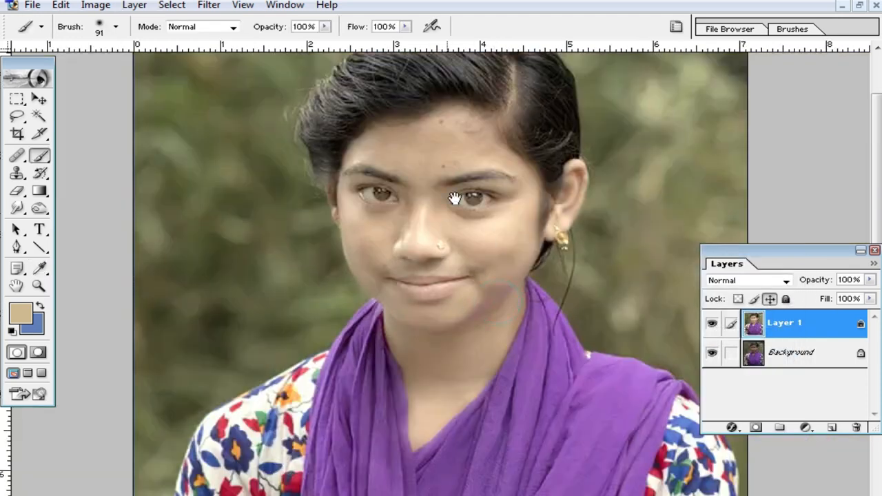
Duplicate Layer 1 and soften the copy with a Gaussian Blur.
{"action": "left_click", "coordinate": [439, 288], "text": "ctrl"}
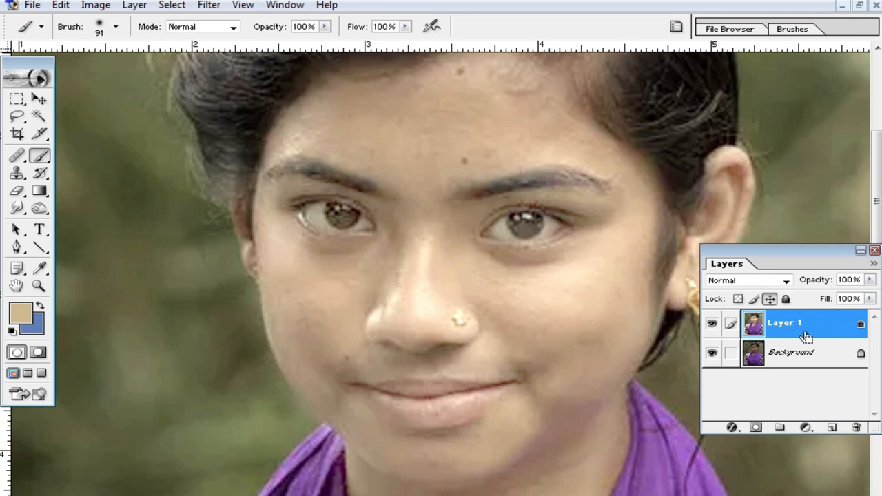
{"action": "key", "text": "ctrl+j"}
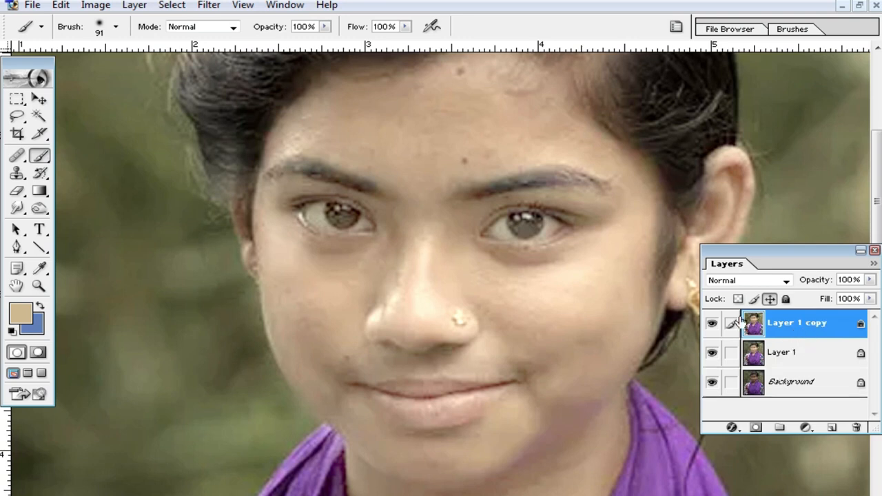
{"action": "left_click", "coordinate": [210, 6]}
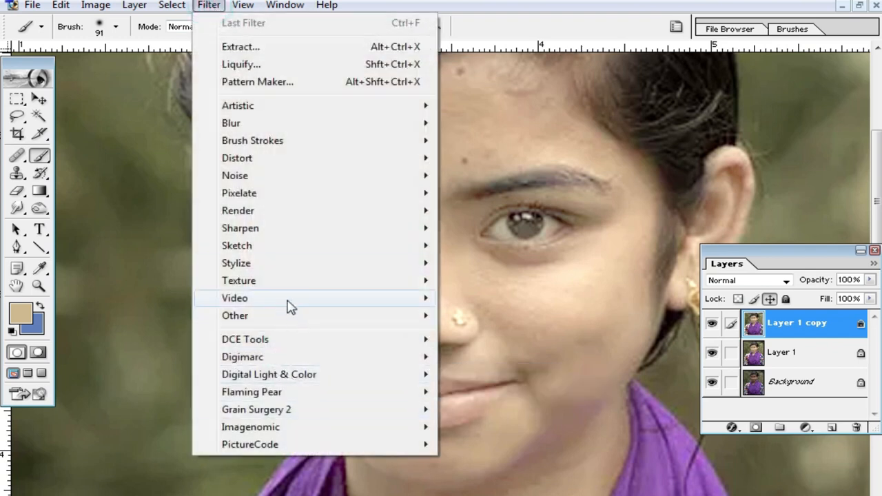
{"action": "mouse_move", "coordinate": [262, 122]}
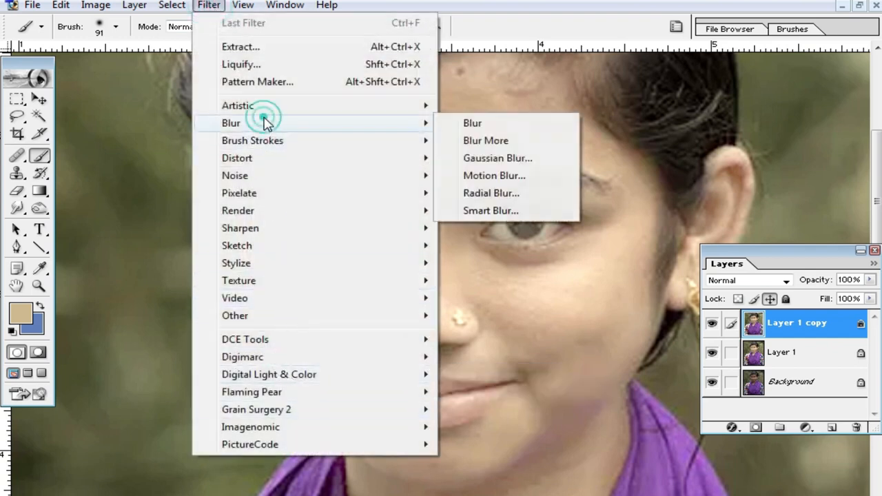
{"action": "left_click", "coordinate": [519, 162]}
{"action": "mouse_move", "coordinate": [679, 414]}
{"action": "left_mouse_down"}
{"action": "mouse_move", "coordinate": [652, 413]}
{"action": "mouse_move", "coordinate": [670, 415]}
{"action": "left_mouse_up"}
{"action": "left_click", "coordinate": [847, 205]}
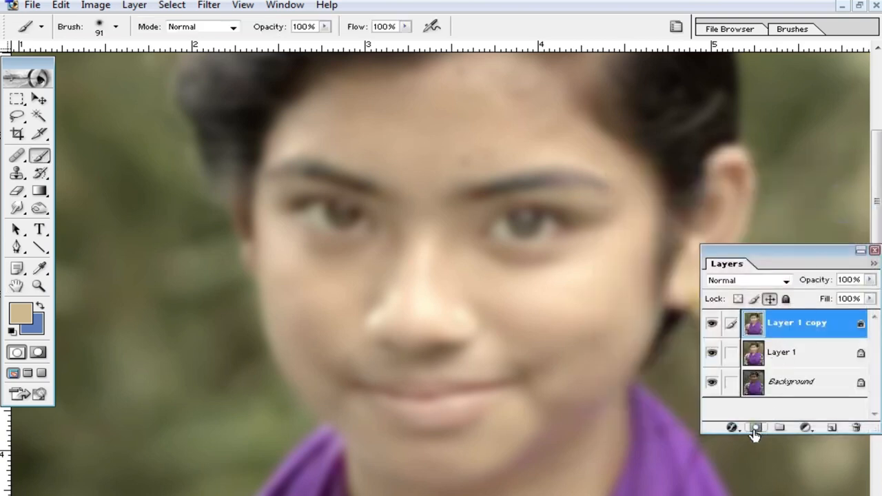
Add a layer mask to the blurred copy and invert it to black so the blur is hidden.
{"action": "left_click", "coordinate": [756, 428]}
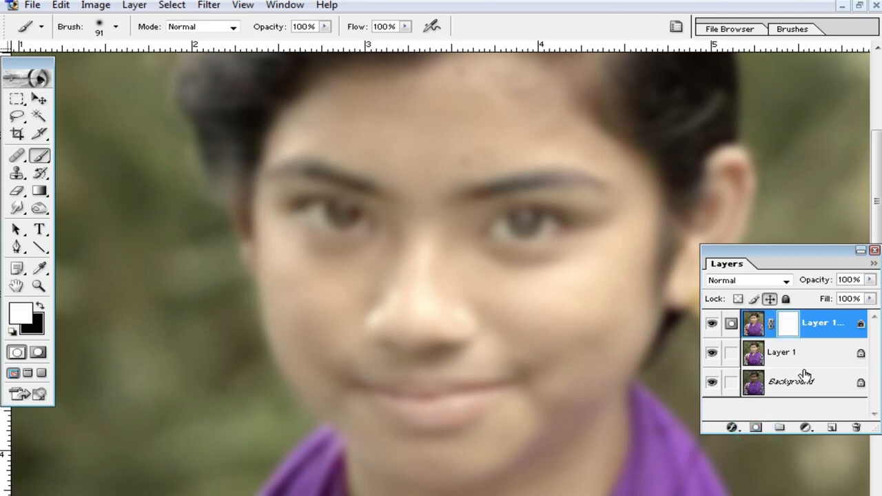
{"action": "key", "text": "ctrl+i"}
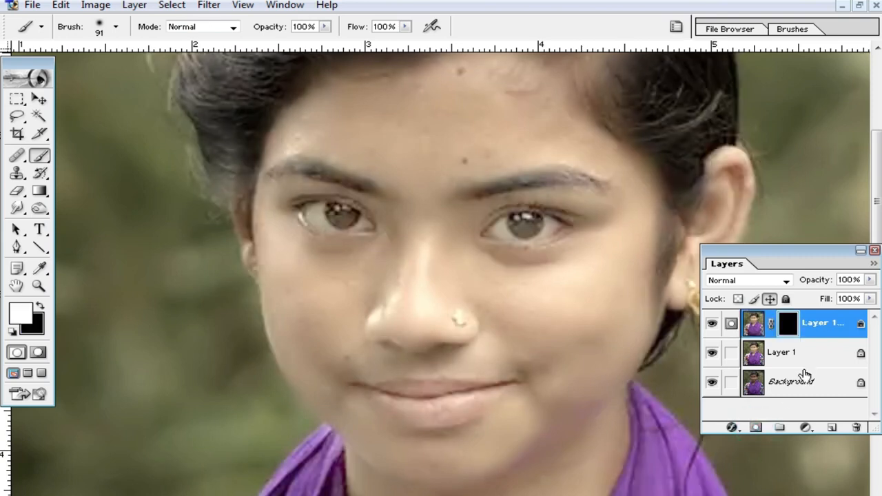
{"action": "key", "text": "ctrl+plus"}
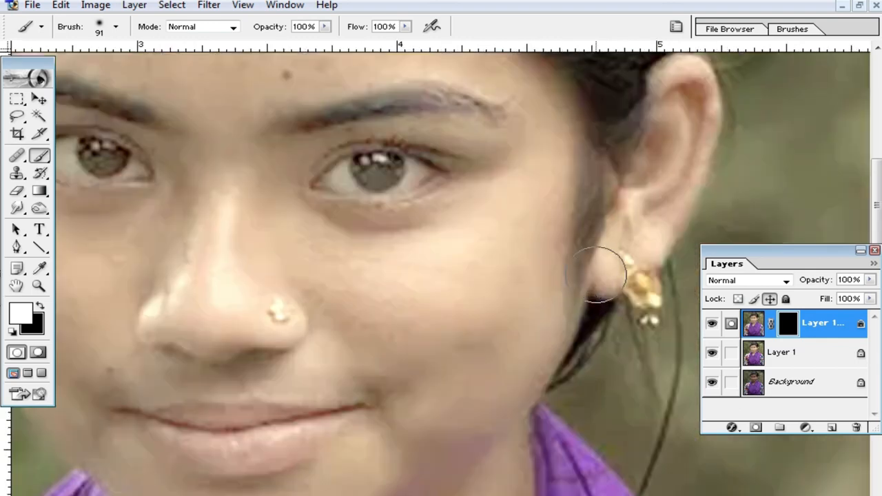
Paint white on the blurred copy's mask over both cheeks and around the mouth to smooth the skin.
{"action": "left_click_drag", "start_coordinate": [407, 313], "coordinate": [433, 278]}
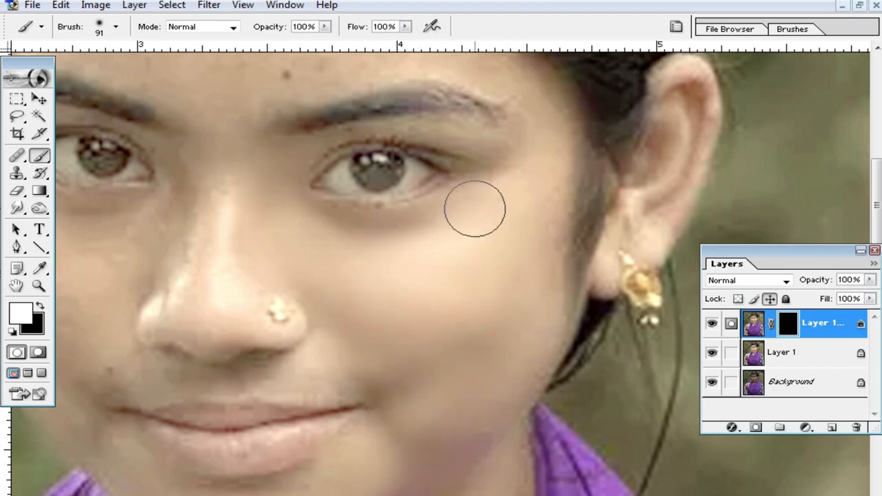
{"action": "left_click_drag", "start_coordinate": [381, 430], "coordinate": [538, 288]}
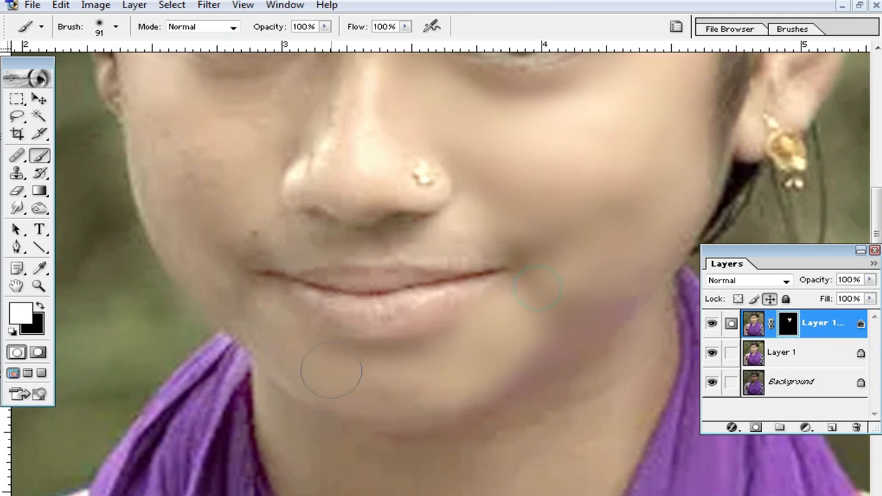
{"action": "left_click_drag", "start_coordinate": [179, 102], "coordinate": [224, 216]}
{"action": "left_click", "coordinate": [258, 291]}
{"action": "mouse_move", "coordinate": [244, 354]}
{"action": "left_mouse_down"}
{"action": "mouse_move", "coordinate": [194, 118]}
{"action": "mouse_move", "coordinate": [197, 143]}
{"action": "mouse_move", "coordinate": [313, 223]}
{"action": "mouse_move", "coordinate": [279, 206]}
{"action": "mouse_move", "coordinate": [377, 134]}
{"action": "mouse_move", "coordinate": [336, 265]}
{"action": "mouse_move", "coordinate": [384, 242]}
{"action": "mouse_move", "coordinate": [388, 284]}
{"action": "mouse_move", "coordinate": [393, 169]}
{"action": "mouse_move", "coordinate": [279, 339]}
{"action": "mouse_move", "coordinate": [398, 356]}
{"action": "mouse_move", "coordinate": [493, 348]}
{"action": "mouse_move", "coordinate": [583, 354]}
{"action": "mouse_move", "coordinate": [390, 473]}
{"action": "left_mouse_up"}
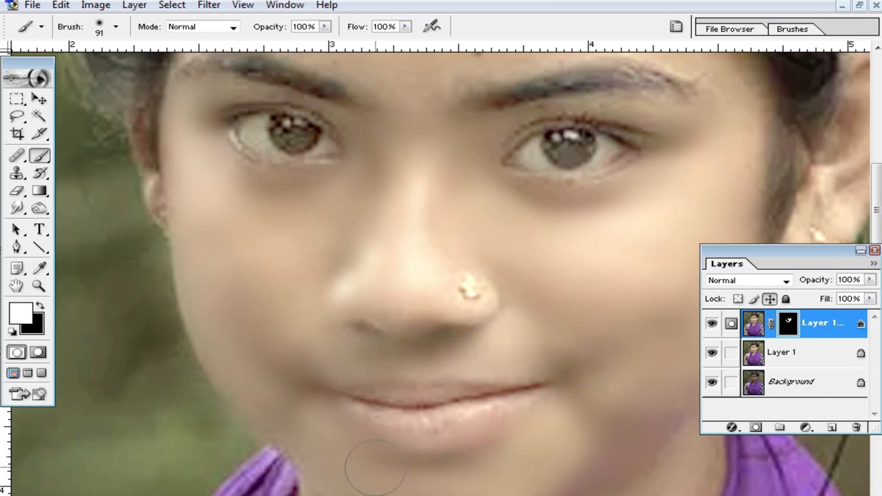
Continue painting white on the blurred copy's mask over the remaining facial skin, including the forehead, nose and chin.
{"action": "left_click_drag", "start_coordinate": [589, 441], "coordinate": [561, 134]}
{"action": "mouse_move", "coordinate": [636, 138]}
{"action": "left_mouse_down"}
{"action": "mouse_move", "coordinate": [600, 223]}
{"action": "mouse_move", "coordinate": [660, 188]}
{"action": "mouse_move", "coordinate": [536, 372]}
{"action": "left_mouse_up"}
{"action": "mouse_move", "coordinate": [319, 213]}
{"action": "left_mouse_down"}
{"action": "mouse_move", "coordinate": [351, 341]}
{"action": "mouse_move", "coordinate": [357, 330]}
{"action": "mouse_move", "coordinate": [393, 495]}
{"action": "mouse_move", "coordinate": [523, 396]}
{"action": "mouse_move", "coordinate": [490, 198]}
{"action": "left_mouse_up"}
{"action": "left_click", "coordinate": [458, 175], "text": "alt"}
{"action": "left_click_drag", "start_coordinate": [466, 145], "coordinate": [479, 440]}
{"action": "left_click", "coordinate": [448, 282]}
{"action": "mouse_move", "coordinate": [258, 269]}
{"action": "left_mouse_down"}
{"action": "mouse_move", "coordinate": [280, 255]}
{"action": "mouse_move", "coordinate": [369, 251]}
{"action": "mouse_move", "coordinate": [378, 219]}
{"action": "mouse_move", "coordinate": [427, 234]}
{"action": "mouse_move", "coordinate": [484, 224]}
{"action": "mouse_move", "coordinate": [489, 214]}
{"action": "mouse_move", "coordinate": [494, 248]}
{"action": "mouse_move", "coordinate": [473, 271]}
{"action": "mouse_move", "coordinate": [548, 266]}
{"action": "mouse_move", "coordinate": [574, 285]}
{"action": "mouse_move", "coordinate": [605, 333]}
{"action": "mouse_move", "coordinate": [522, 315]}
{"action": "left_mouse_up"}
{"action": "left_click", "coordinate": [259, 318]}
{"action": "left_click", "coordinate": [418, 224], "text": "alt"}
{"action": "left_click", "coordinate": [417, 225], "text": "alt"}
{"action": "left_click_drag", "start_coordinate": [448, 331], "coordinate": [449, 219]}
Lower the blurred copy's opacity and merge it into Layer 1.
{"action": "left_click_drag", "start_coordinate": [872, 284], "coordinate": [829, 301]}
{"action": "scroll", "coordinate": [498, 262], "scroll_direction": "up", "scroll_amount": 2}
{"action": "scroll", "coordinate": [497, 346], "scroll_direction": "up", "scroll_amount": 1}
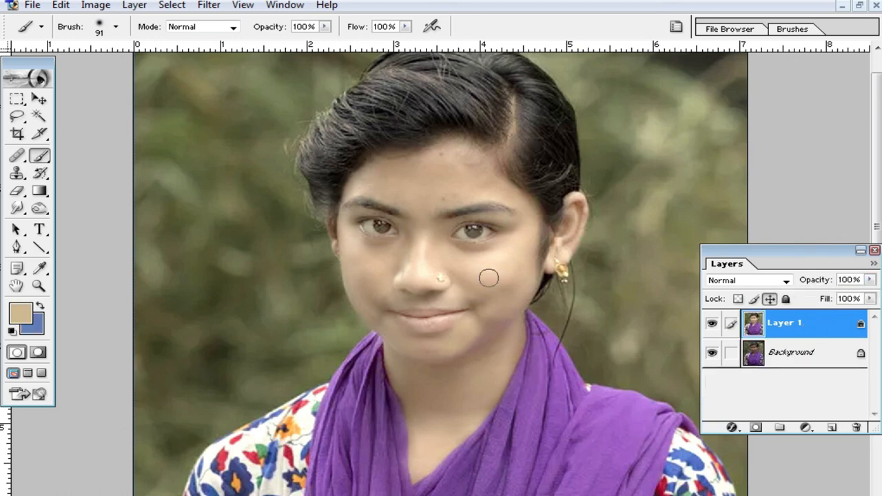
Apply the Imagenomic Noiseware Professional filter to Layer 1 with luminance noise level -20 and sharpening 19.
{"action": "left_click", "coordinate": [210, 9]}
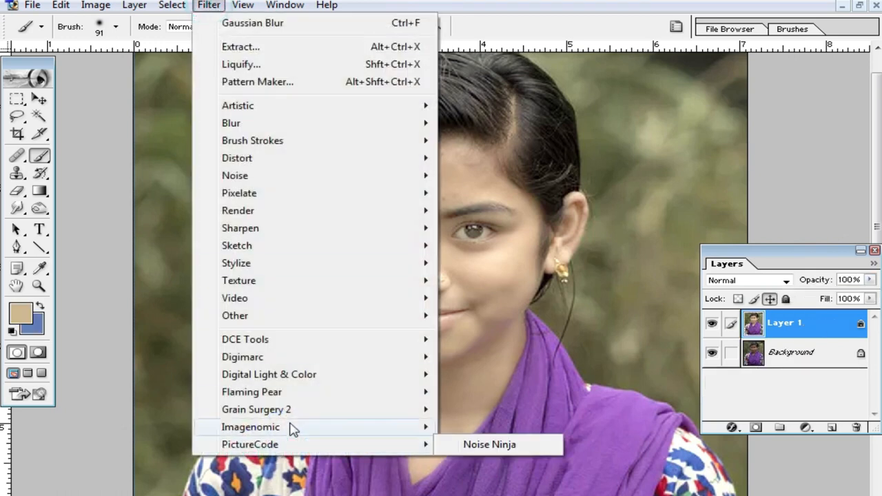
{"action": "left_click", "coordinate": [305, 427]}
{"action": "left_click", "coordinate": [515, 428]}
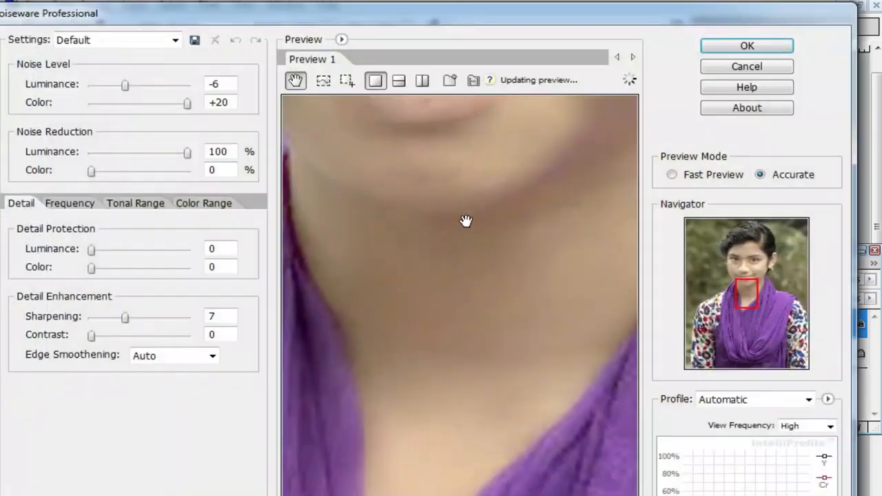
{"action": "left_click_drag", "start_coordinate": [121, 86], "coordinate": [94, 173]}
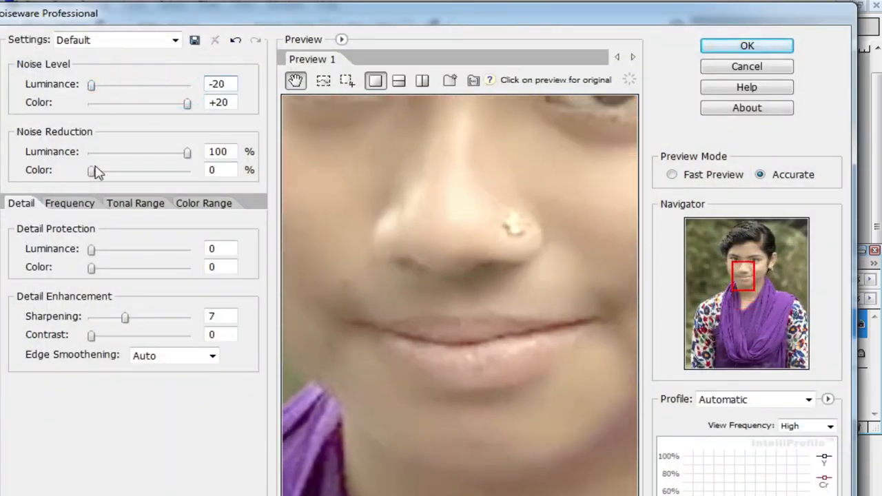
{"action": "left_click_drag", "start_coordinate": [130, 317], "coordinate": [182, 317]}
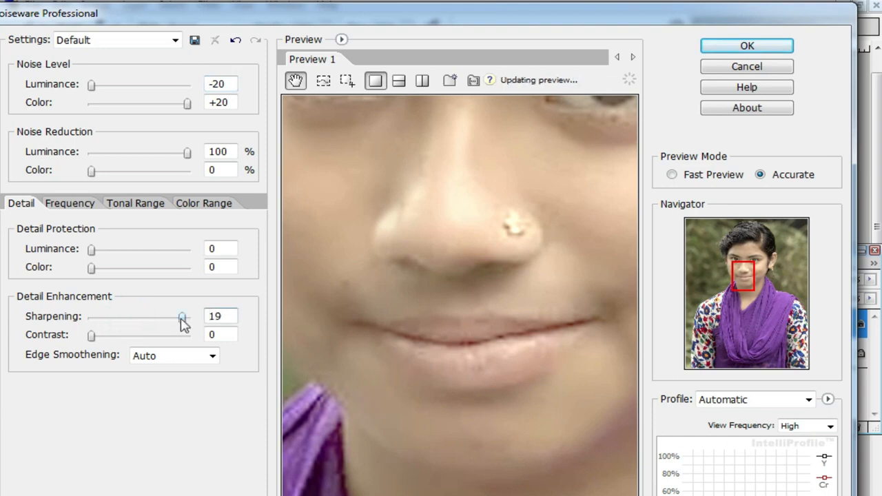
{"action": "left_click", "coordinate": [390, 291], "text": "alt"}
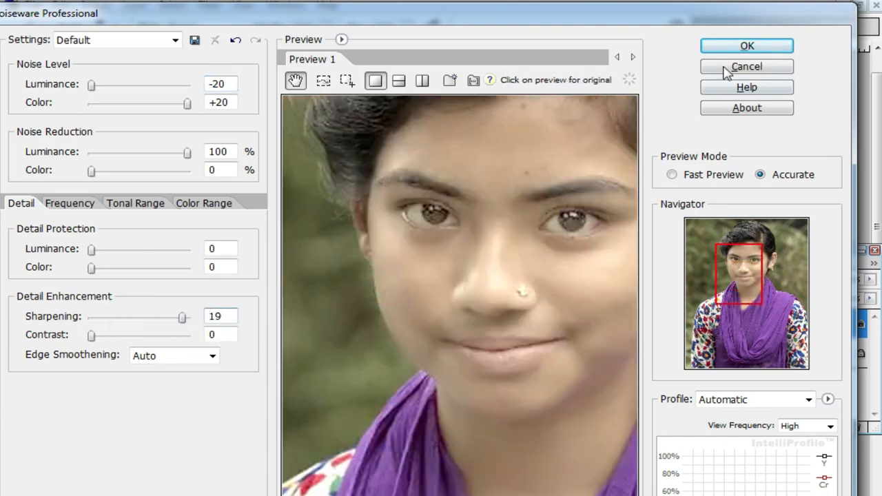
{"action": "left_click", "coordinate": [745, 48]}
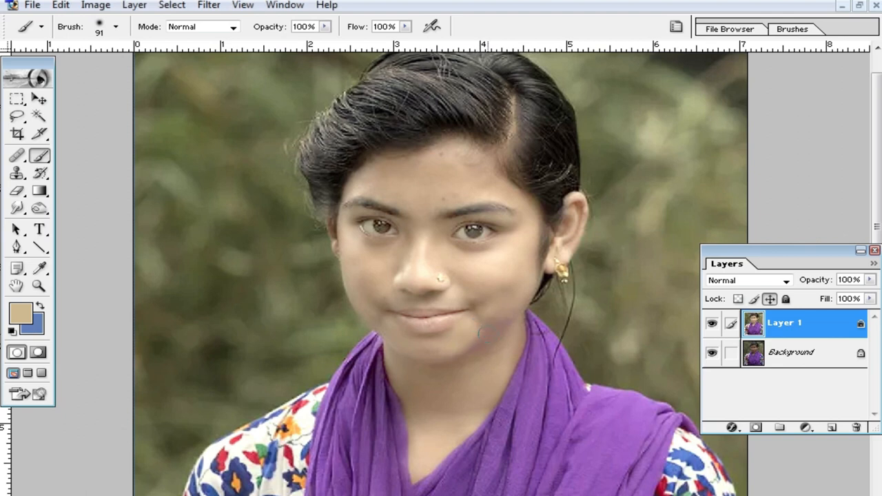
Apply Noiseware Professional to Layer 1 again with sharpening 0 and a higher luminance noise level.
{"action": "left_click", "coordinate": [430, 276], "text": "ctrl"}
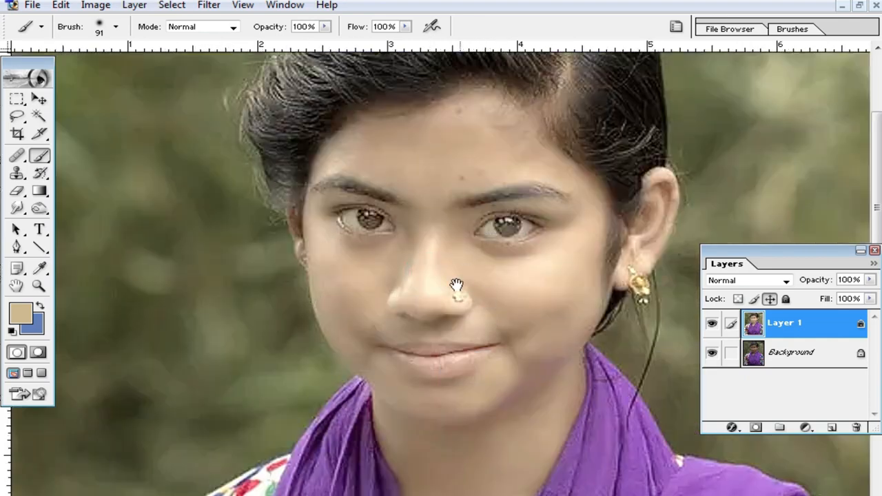
{"action": "left_click", "coordinate": [473, 263], "text": "alt"}
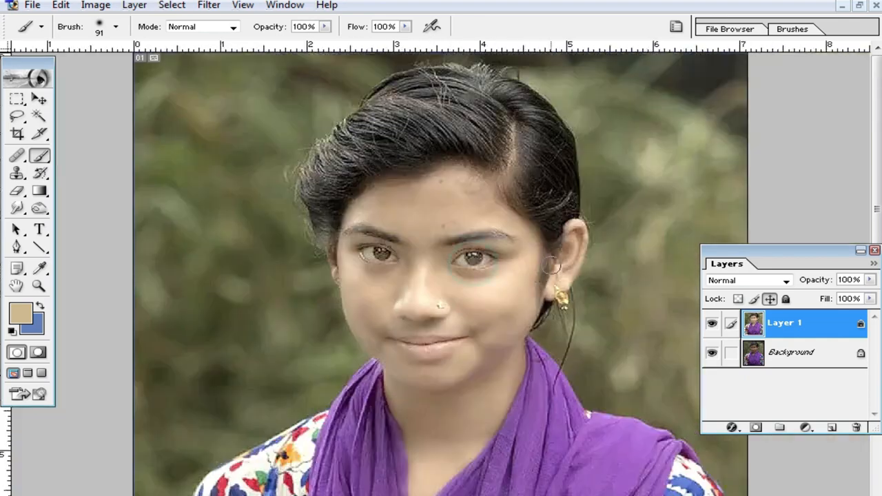
{"action": "left_click", "coordinate": [208, 5]}
{"action": "left_click", "coordinate": [342, 431]}
{"action": "left_click", "coordinate": [557, 434]}
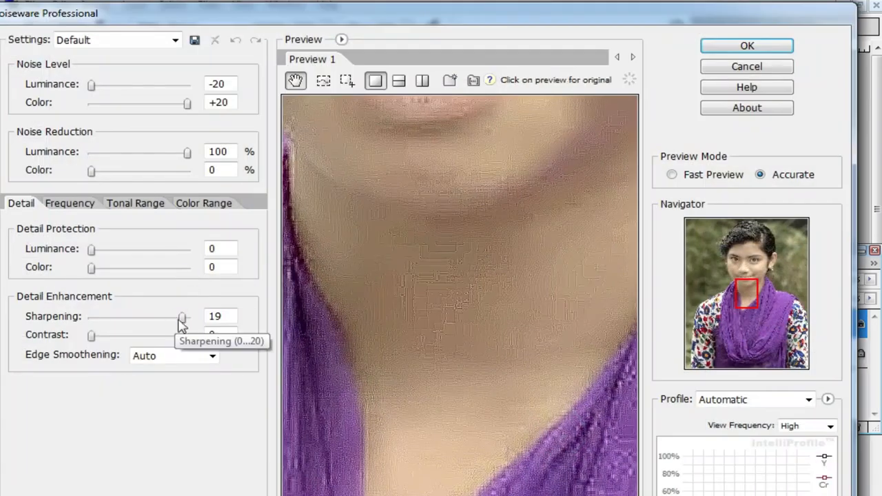
{"action": "double_click", "coordinate": [178, 315]}
{"action": "left_click", "coordinate": [142, 84]}
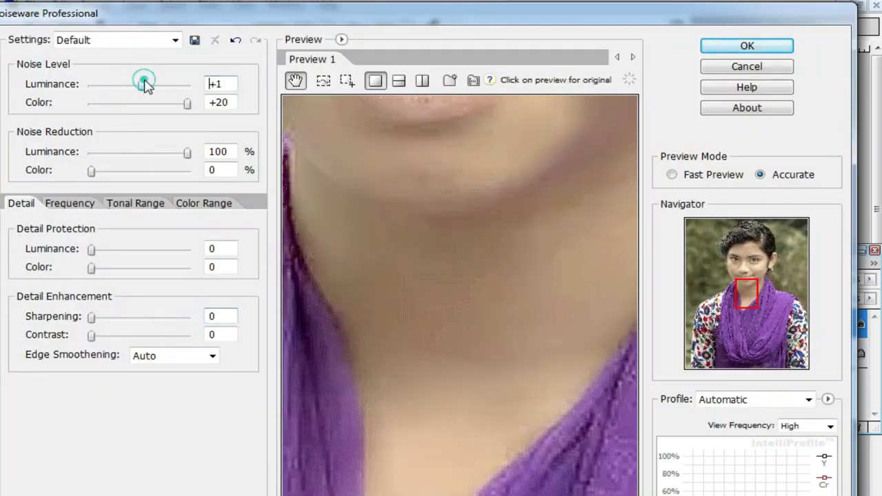
{"action": "left_click", "coordinate": [133, 85]}
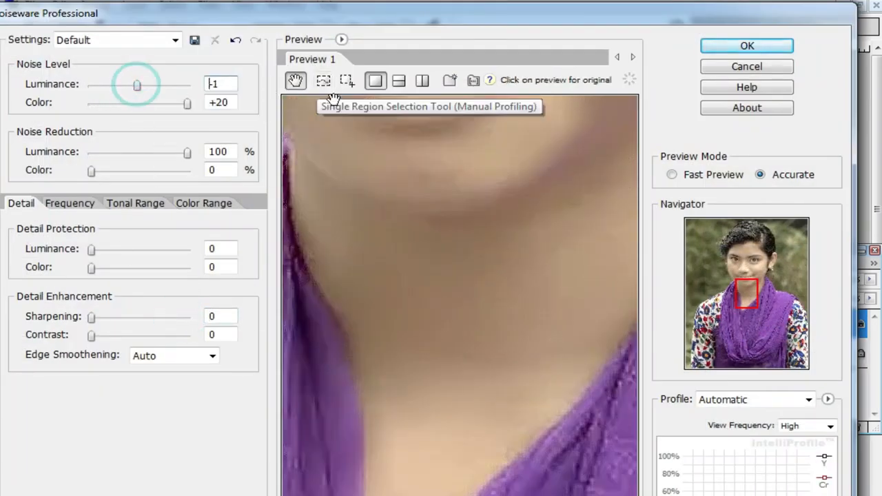
{"action": "left_click", "coordinate": [123, 87]}
{"action": "left_click", "coordinate": [747, 46]}
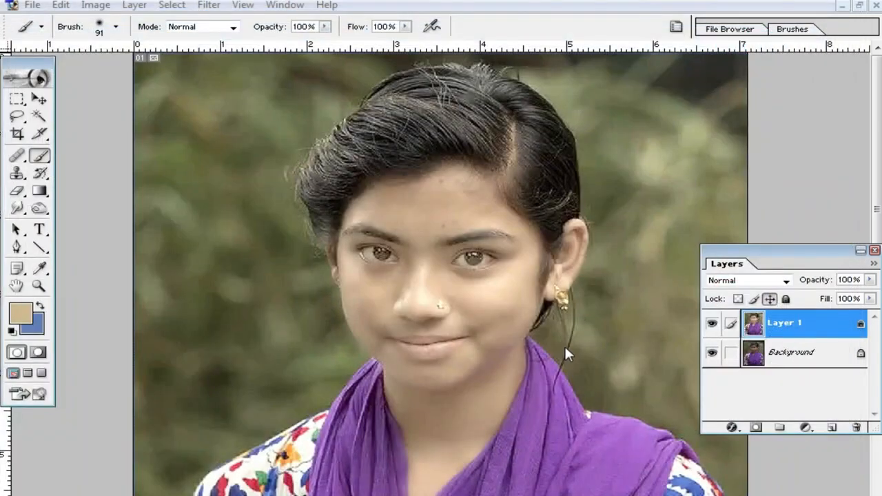
Compare the retouched Layer 1 with the original photo and examine the face and hair up close.
{"action": "left_click", "coordinate": [713, 326]}
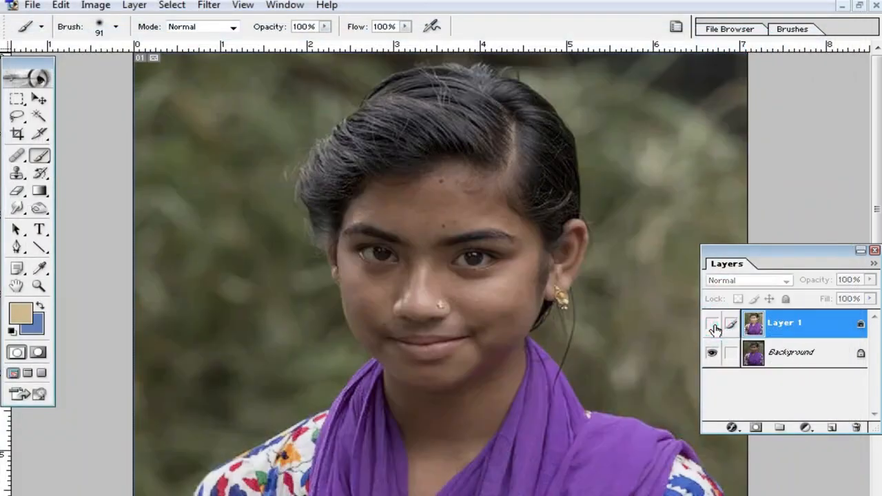
{"action": "left_click", "coordinate": [713, 326]}
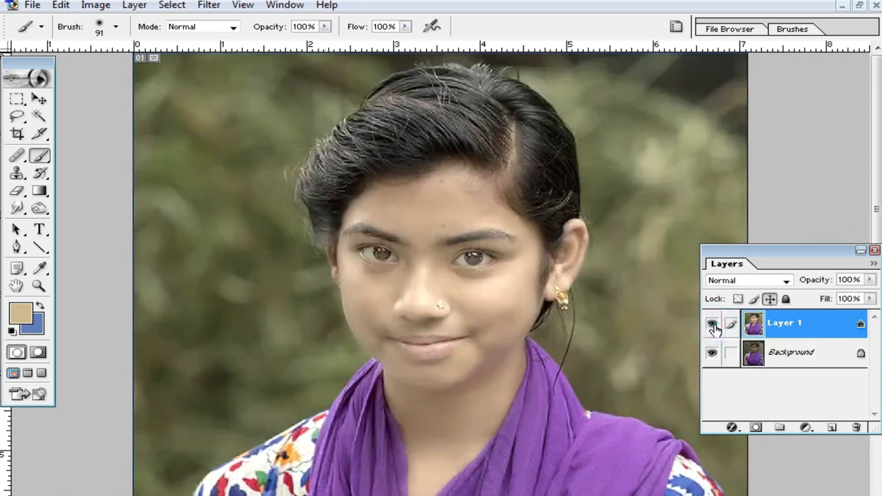
{"action": "left_click", "coordinate": [713, 325]}
{"action": "left_click", "coordinate": [713, 325]}
{"action": "left_click", "coordinate": [435, 283], "text": "ctrl"}
{"action": "left_click", "coordinate": [457, 278]}
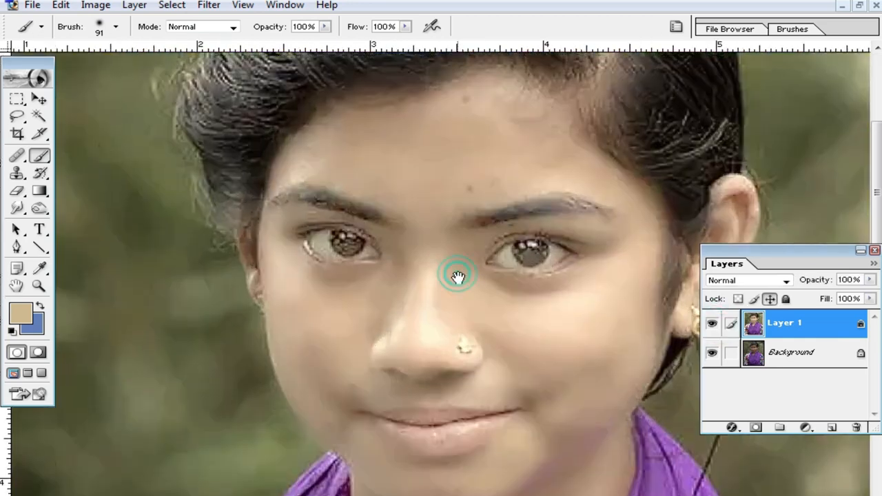
{"action": "left_click_drag", "start_coordinate": [445, 193], "coordinate": [423, 313]}
{"action": "left_click", "coordinate": [420, 208], "text": "ctrl+alt"}
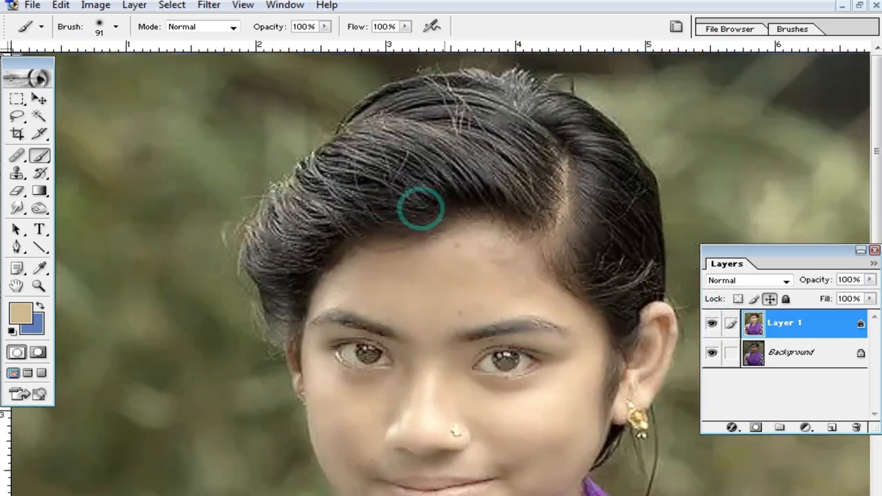
Apply Selective Color to Layer 1 with the Blacks' black component set to +45% using the Relative method.
{"action": "left_click", "coordinate": [95, 6]}
{"action": "mouse_move", "coordinate": [156, 45]}
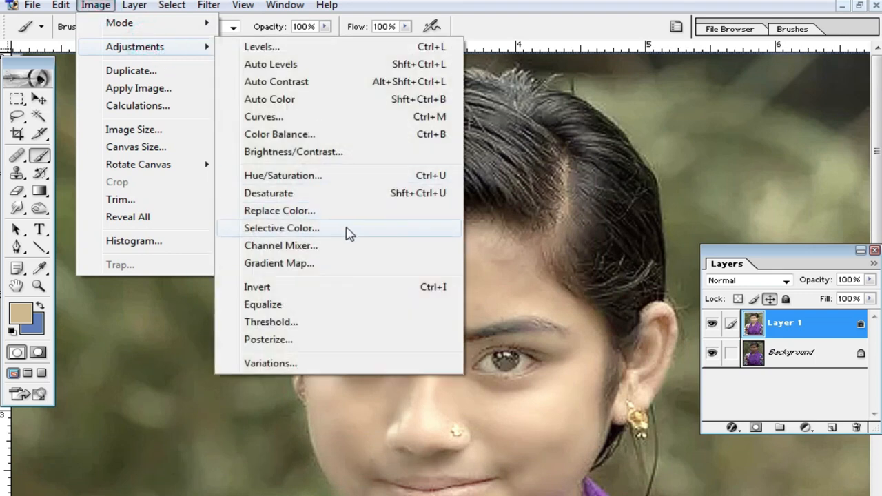
{"action": "left_click", "coordinate": [94, 6]}
{"action": "left_click", "coordinate": [94, 6]}
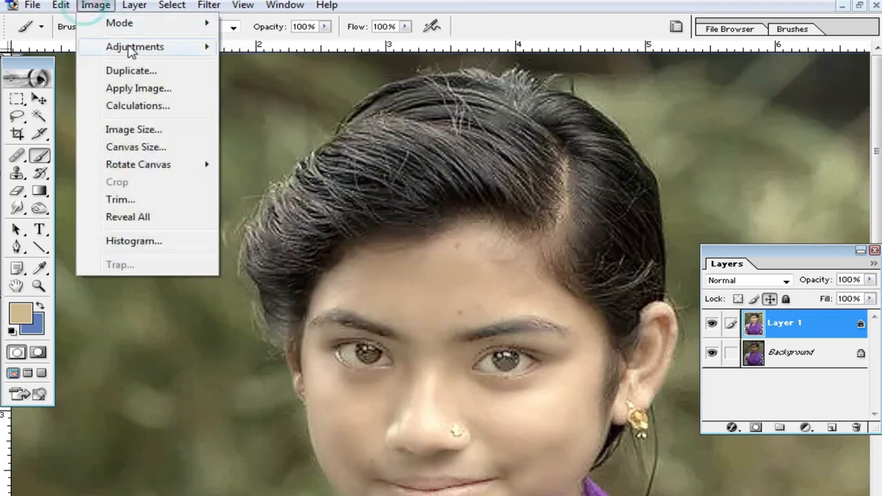
{"action": "mouse_move", "coordinate": [131, 53]}
{"action": "left_click", "coordinate": [342, 231]}
{"action": "left_click", "coordinate": [753, 145]}
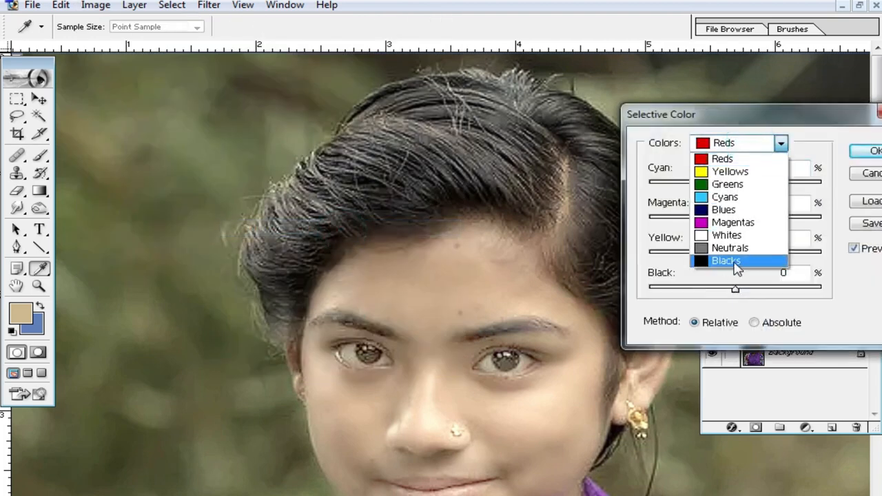
{"action": "left_click", "coordinate": [736, 260]}
{"action": "left_click_drag", "start_coordinate": [748, 293], "coordinate": [787, 293]}
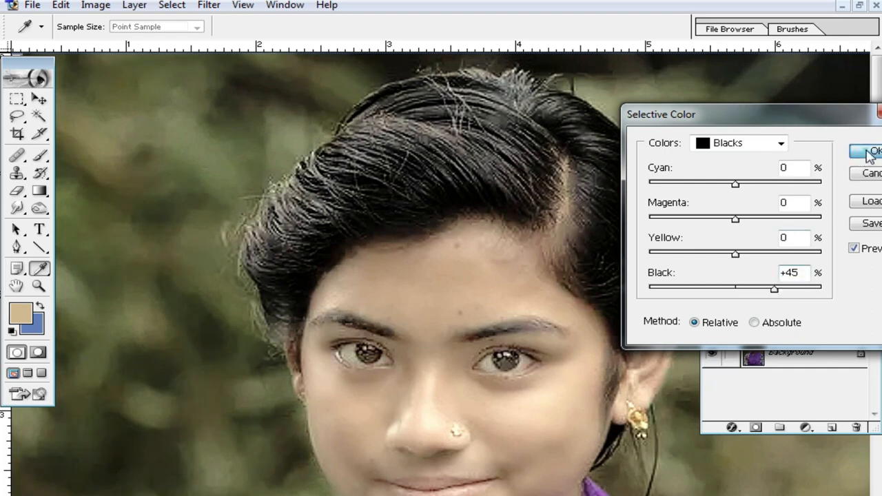
{"action": "left_click", "coordinate": [865, 150]}
Choose the History Brush tool and merge Layer 1 down into the Background.
{"action": "key", "text": "b"}
{"action": "left_click", "coordinate": [518, 350], "text": "alt"}
{"action": "scroll", "coordinate": [486, 370], "scroll_direction": "down", "scroll_amount": 3}
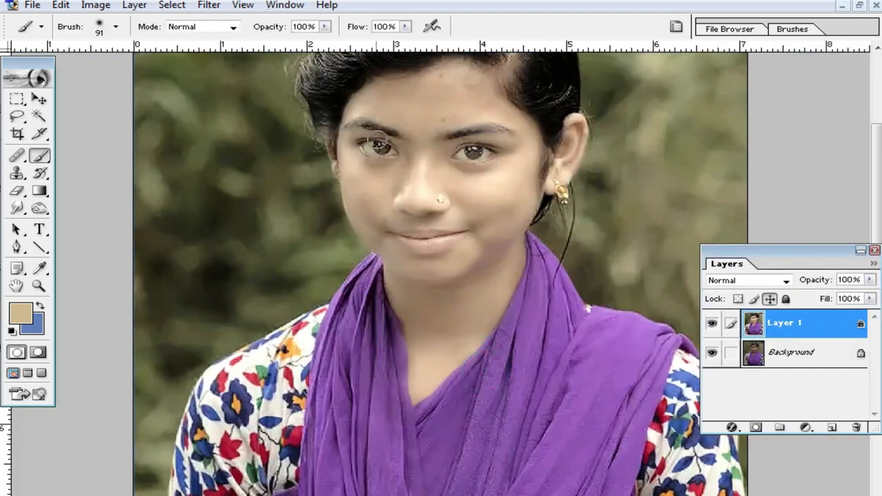
{"action": "scroll", "coordinate": [498, 217], "scroll_direction": "up", "scroll_amount": 3}
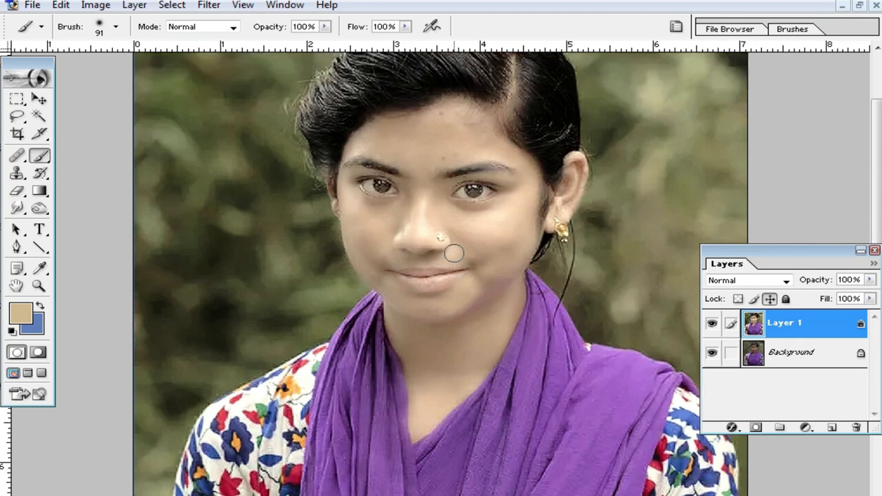
{"action": "left_click", "coordinate": [42, 177]}
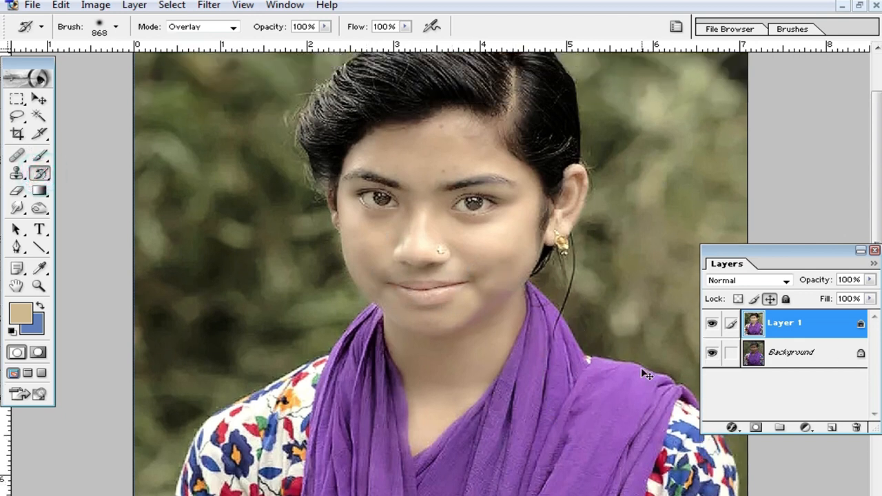
{"action": "key", "text": "ctrl+e"}
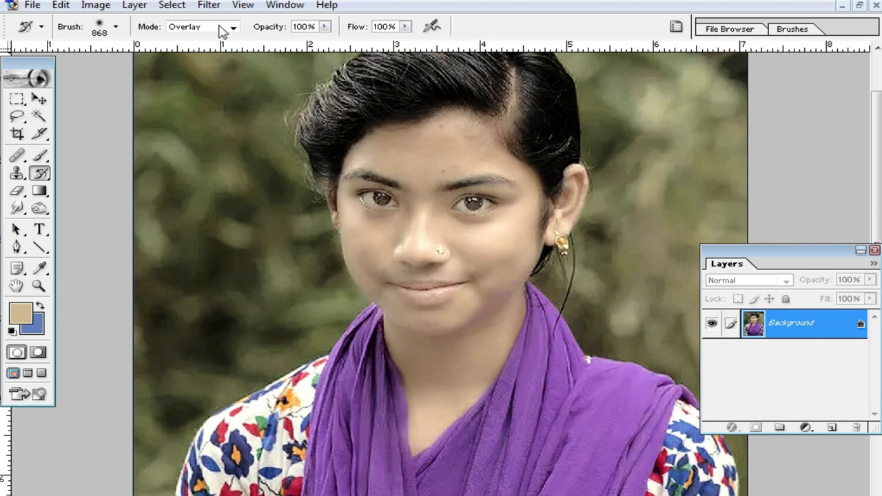
Darken the irises of both eyes with a 34 px History Brush in Overlay mode.
{"action": "left_click", "coordinate": [422, 179]}
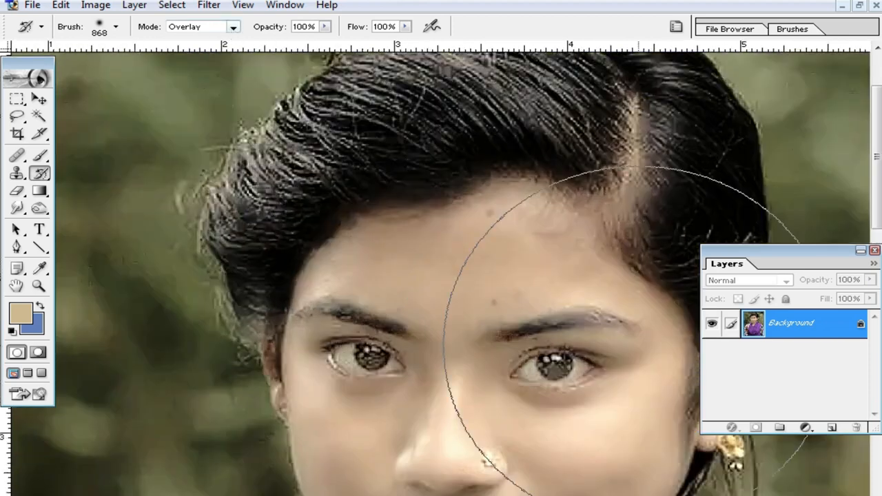
{"action": "right_click", "coordinate": [649, 348]}
{"action": "left_click_drag", "start_coordinate": [675, 370], "coordinate": [663, 371]}
{"action": "key", "text": "Return"}
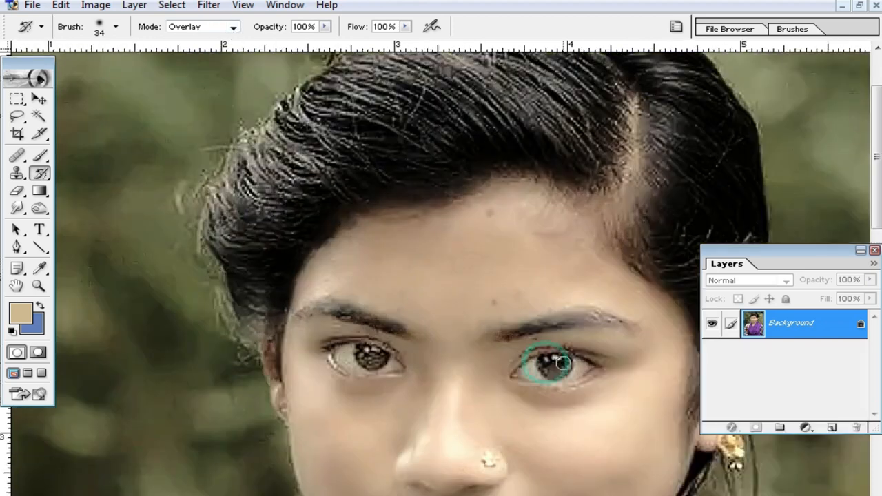
{"action": "left_click_drag", "start_coordinate": [550, 359], "coordinate": [553, 370]}
{"action": "mouse_move", "coordinate": [381, 362]}
{"action": "left_mouse_down"}
{"action": "mouse_move", "coordinate": [381, 347]}
{"action": "mouse_move", "coordinate": [334, 348]}
{"action": "left_mouse_up"}
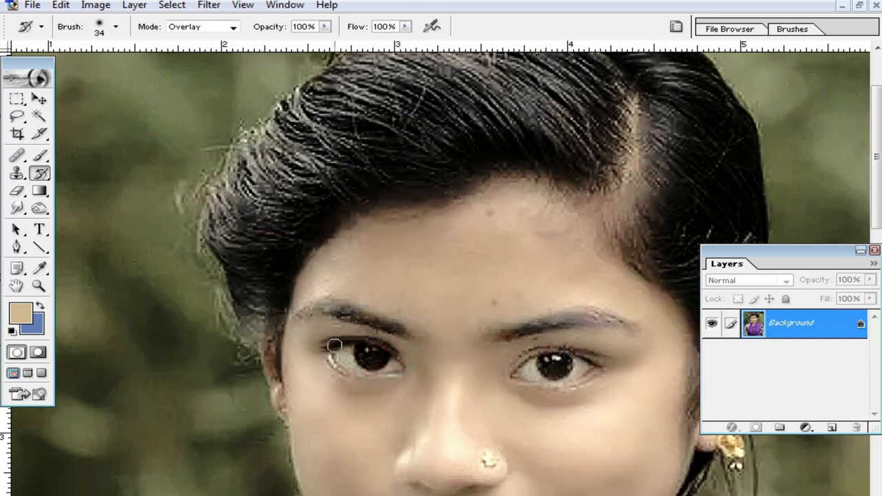
Reduce the History Brush to 21 px and try to darken the upper lash line of one eye.
{"action": "right_click", "coordinate": [505, 346]}
{"action": "mouse_move", "coordinate": [535, 376]}
{"action": "left_mouse_down"}
{"action": "mouse_move", "coordinate": [522, 377]}
{"action": "mouse_move", "coordinate": [503, 397]}
{"action": "mouse_move", "coordinate": [514, 397]}
{"action": "left_mouse_up"}
{"action": "left_click", "coordinate": [400, 363]}
{"action": "right_click", "coordinate": [482, 366]}
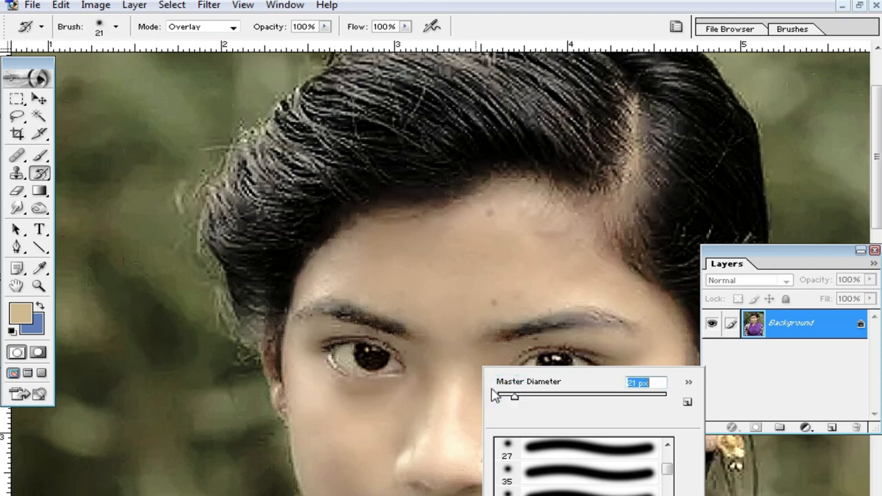
{"action": "left_click", "coordinate": [395, 361]}
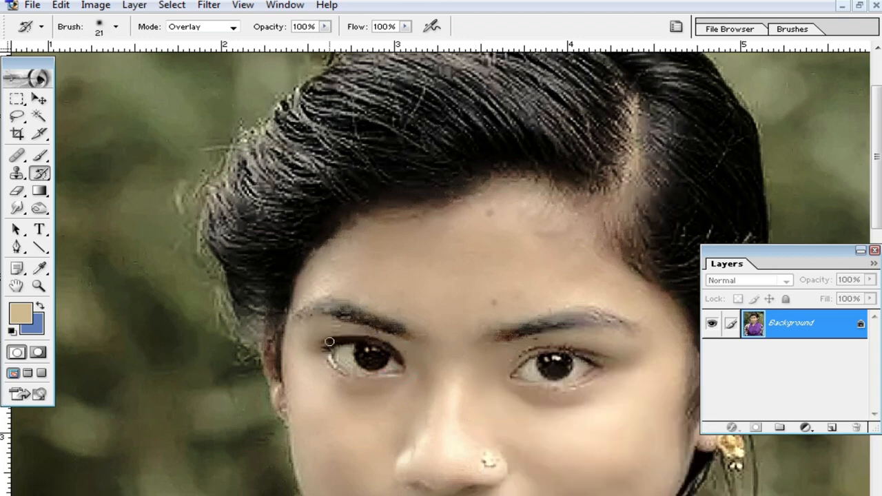
Try to darken both eyebrows with the 21 px History Brush in Overlay mode, redoing the strokes on one brow.
{"action": "mouse_move", "coordinate": [386, 325]}
{"action": "left_mouse_down"}
{"action": "mouse_move", "coordinate": [328, 311]}
{"action": "mouse_move", "coordinate": [349, 311]}
{"action": "left_mouse_up"}
{"action": "mouse_move", "coordinate": [502, 336]}
{"action": "left_mouse_down"}
{"action": "mouse_move", "coordinate": [494, 335]}
{"action": "mouse_move", "coordinate": [585, 318]}
{"action": "mouse_move", "coordinate": [629, 325]}
{"action": "mouse_move", "coordinate": [572, 323]}
{"action": "left_mouse_up"}
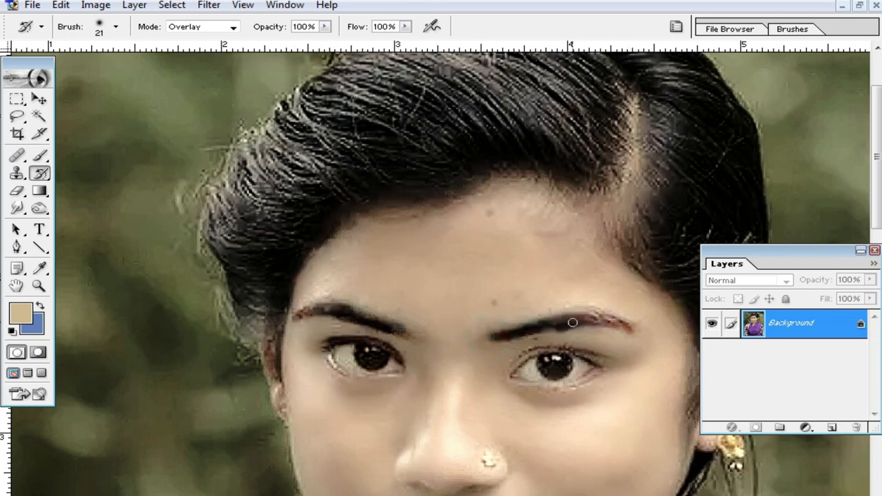
{"action": "key", "text": "ctrl+alt+z"}
{"action": "left_click_drag", "start_coordinate": [628, 322], "coordinate": [532, 328]}
{"action": "left_click_drag", "start_coordinate": [601, 315], "coordinate": [490, 338]}
Try darkening the outlines of both eyes with the History Brush, and undo these outline strokes.
{"action": "mouse_move", "coordinate": [512, 374]}
{"action": "left_mouse_down"}
{"action": "mouse_move", "coordinate": [508, 361]}
{"action": "mouse_move", "coordinate": [584, 357]}
{"action": "mouse_move", "coordinate": [587, 370]}
{"action": "mouse_move", "coordinate": [532, 376]}
{"action": "left_mouse_up"}
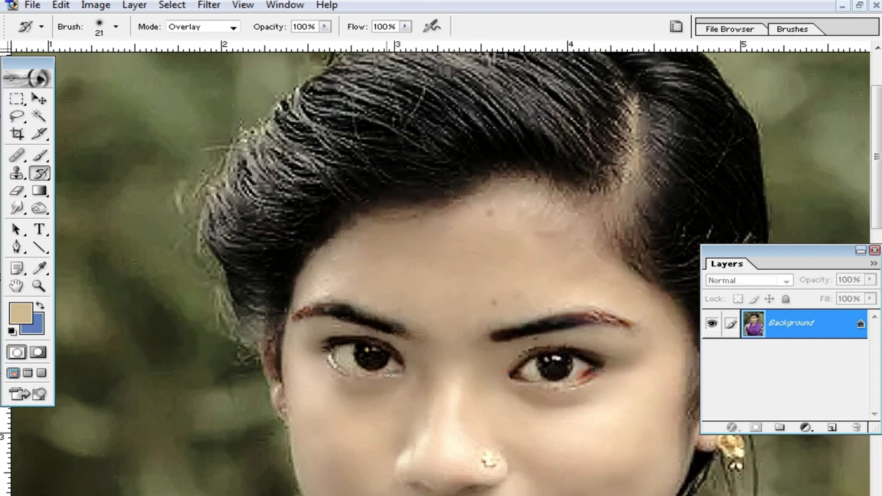
{"action": "mouse_move", "coordinate": [396, 376]}
{"action": "left_mouse_down"}
{"action": "mouse_move", "coordinate": [338, 371]}
{"action": "mouse_move", "coordinate": [323, 348]}
{"action": "left_mouse_up"}
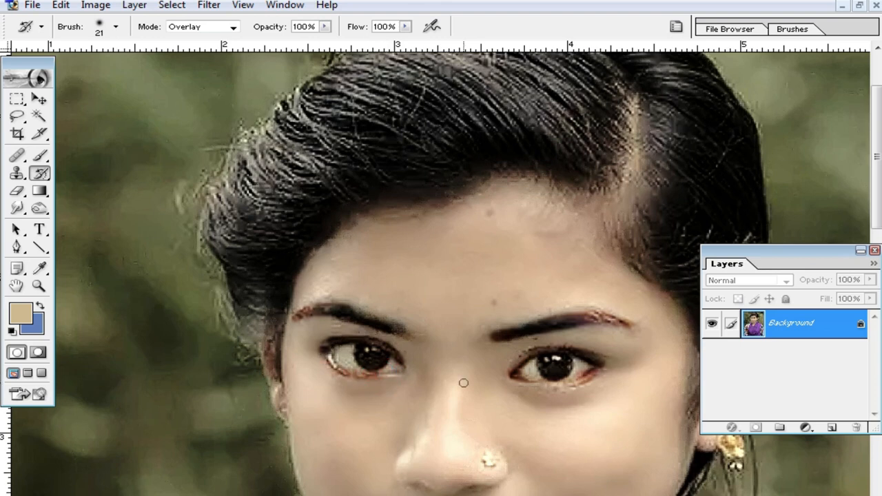
{"action": "key", "text": "ctrl+alt+z"}
{"action": "key", "text": "ctrl+alt+z"}
{"action": "left_click", "coordinate": [389, 380], "text": "alt"}
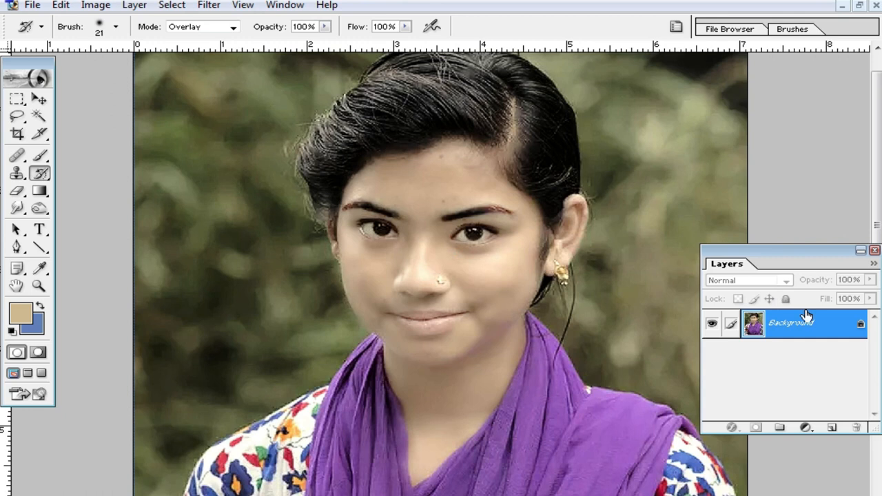
Undo the History Brush strokes on the eyebrows and upper lash line.
{"action": "left_click", "coordinate": [392, 252], "text": "ctrl"}
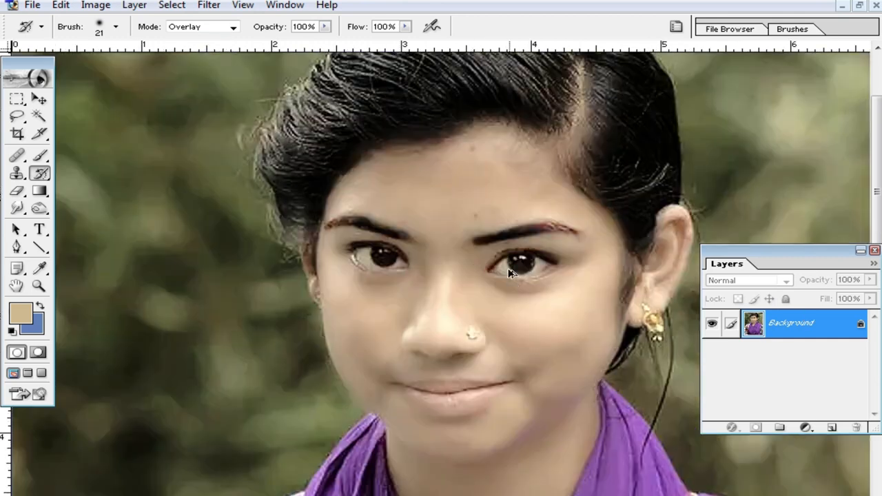
{"action": "key", "text": "ctrl+alt+z"}
{"action": "key", "text": "ctrl+alt+z"}
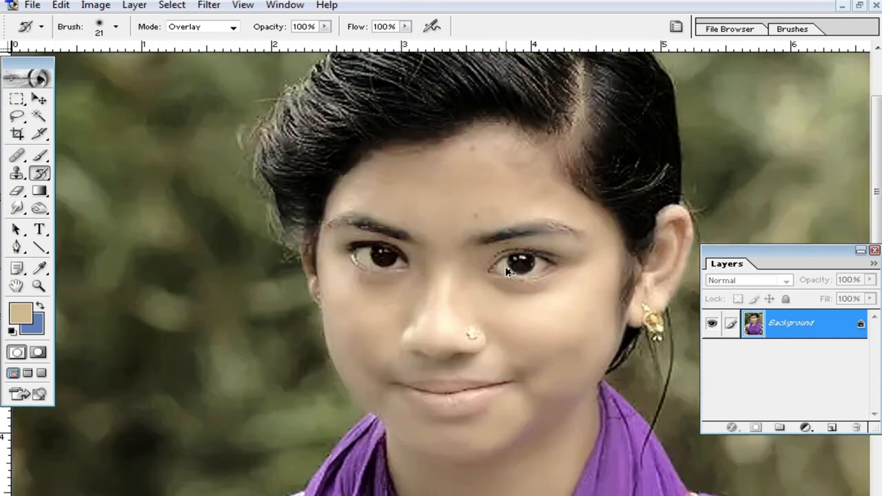
{"action": "key", "text": "ctrl+alt+z"}
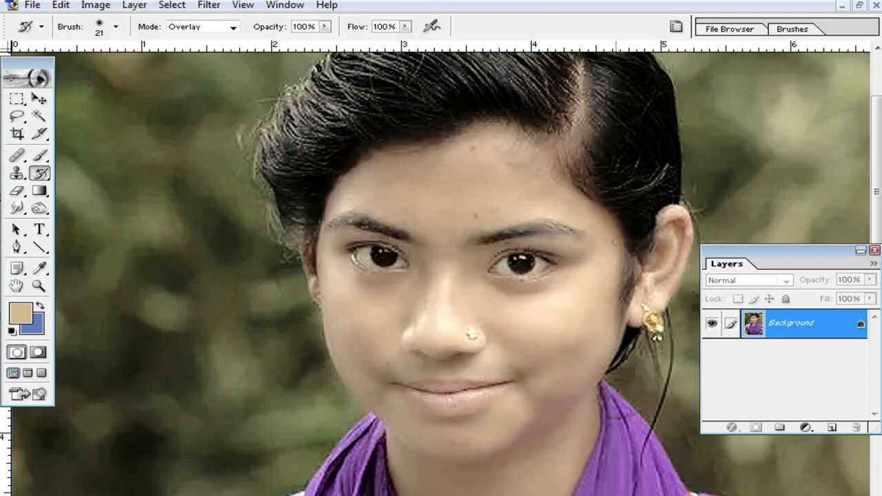
Examine the retouched face and the whole portrait at different zoom levels.
{"action": "scroll", "coordinate": [543, 339], "scroll_direction": "down", "scroll_amount": 3}
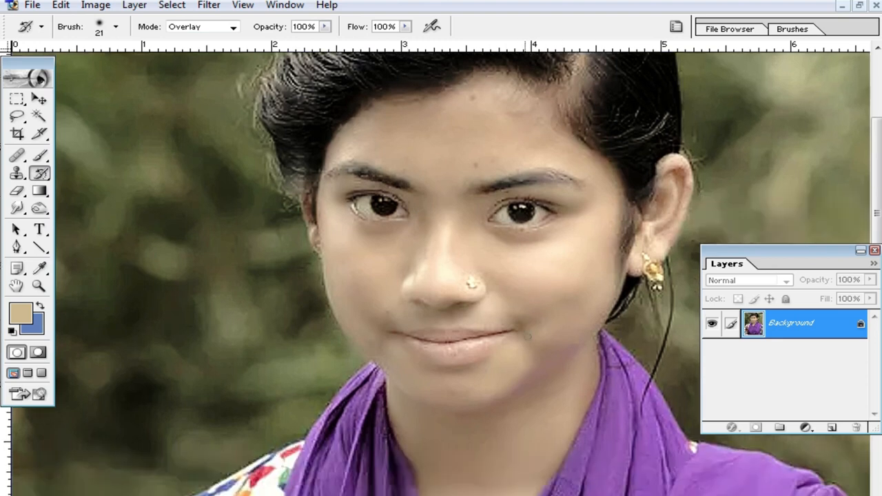
{"action": "left_click", "coordinate": [498, 262], "text": "alt"}
{"action": "left_click", "coordinate": [504, 253]}
{"action": "left_click", "coordinate": [505, 343]}
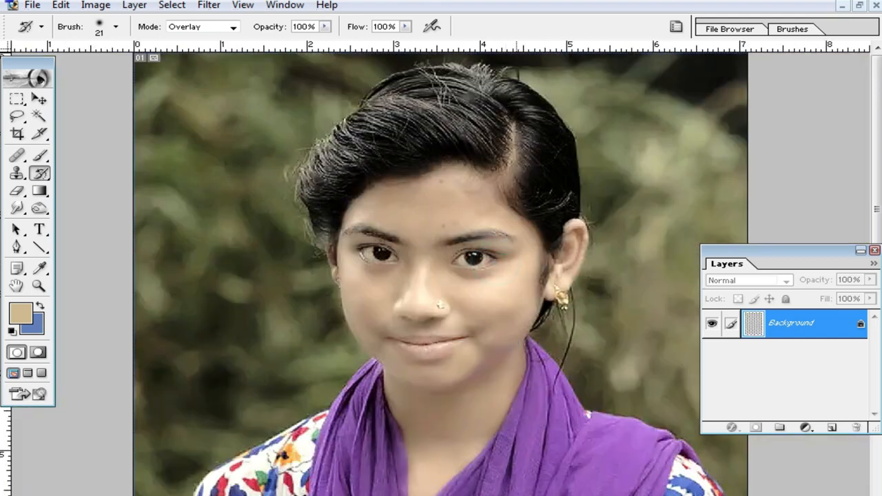
{"action": "left_click", "coordinate": [396, 322], "text": "alt"}
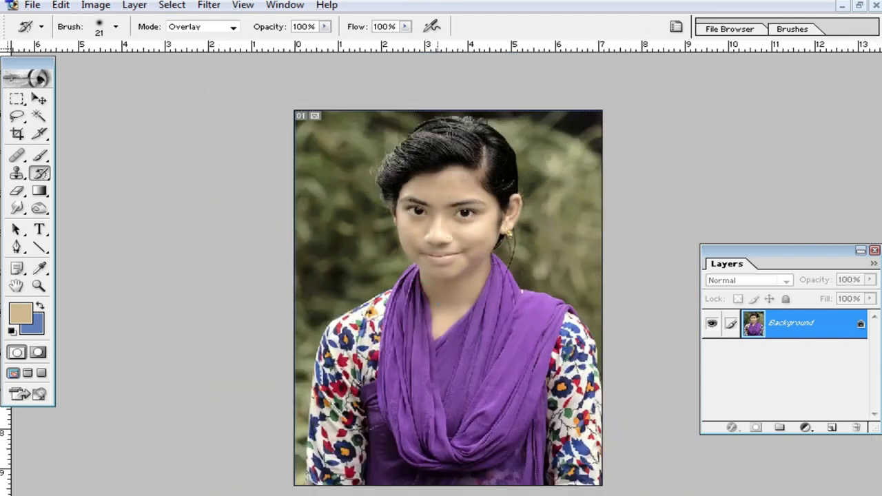
{"action": "scroll", "coordinate": [319, 249], "scroll_direction": "up", "scroll_amount": 1}
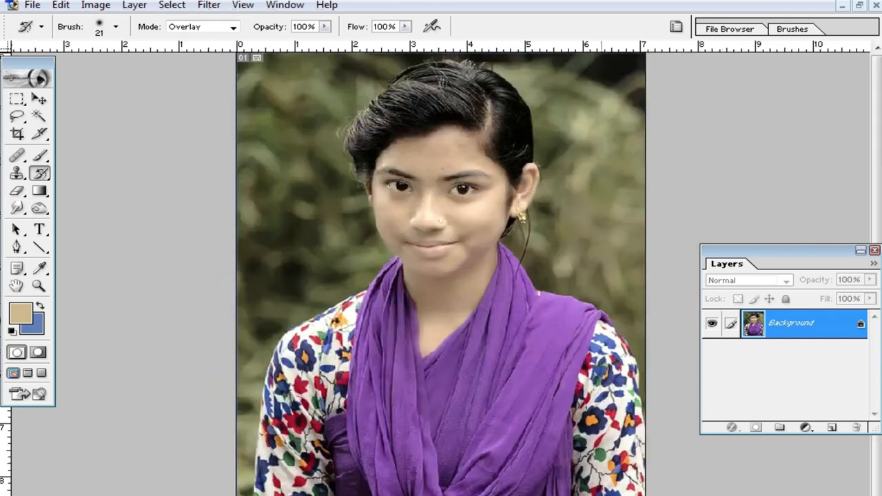
{"action": "left_click", "coordinate": [482, 232], "text": "alt"}
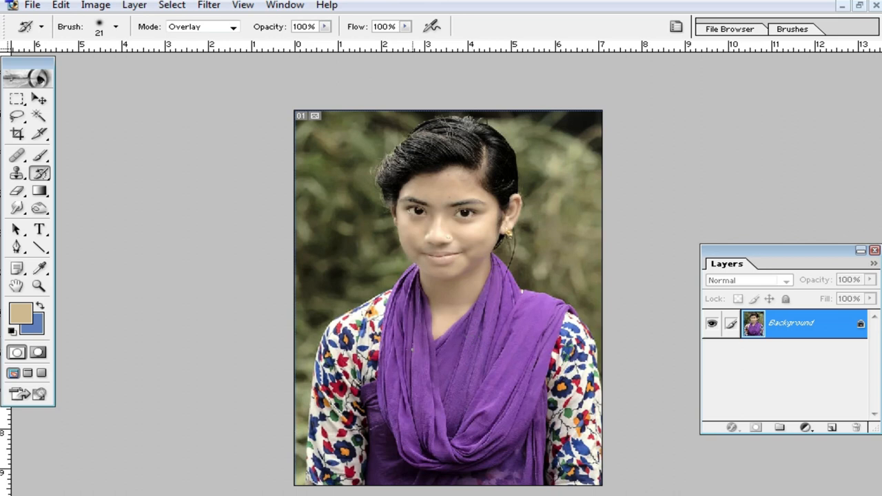
Try to select the blurred green background with the Magic Wand at tolerance 44, adding the remaining regions to the selection.
{"action": "key", "text": "p"}
{"action": "key", "text": "ctrl+plus"}
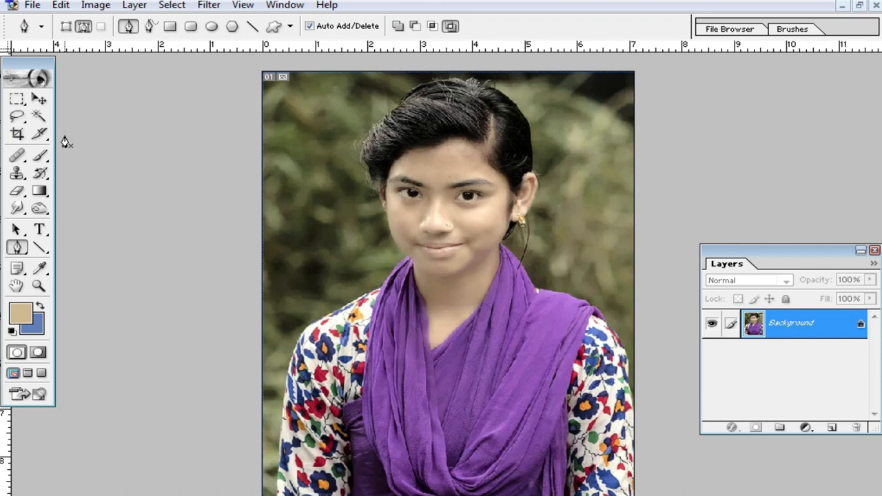
{"action": "left_click", "coordinate": [39, 115]}
{"action": "left_click", "coordinate": [287, 78]}
{"action": "left_click", "coordinate": [301, 132], "text": "shift"}
{"action": "left_click", "coordinate": [352, 94], "text": "shift"}
{"action": "left_click", "coordinate": [567, 118], "text": "shift"}
{"action": "left_click", "coordinate": [583, 220], "text": "shift"}
{"action": "left_click", "coordinate": [545, 206], "text": "shift"}
{"action": "left_click", "coordinate": [588, 110], "text": "shift"}
{"action": "left_click", "coordinate": [597, 94], "text": "shift"}
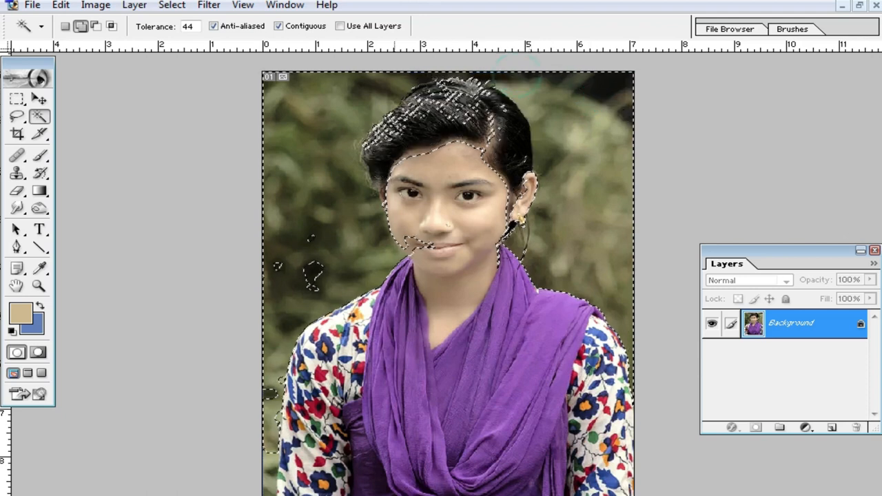
{"action": "left_click", "coordinate": [305, 280]}
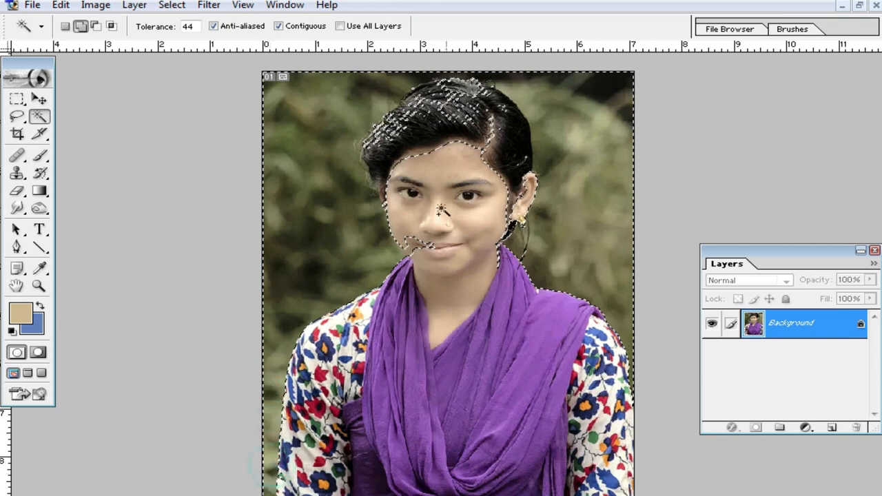
Inspect the selection's edges around the face and hair, and clear the selection.
{"action": "left_click", "coordinate": [443, 255], "text": "ctrl"}
{"action": "left_click", "coordinate": [451, 254], "text": "ctrl"}
{"action": "left_click_drag", "start_coordinate": [476, 235], "coordinate": [579, 301]}
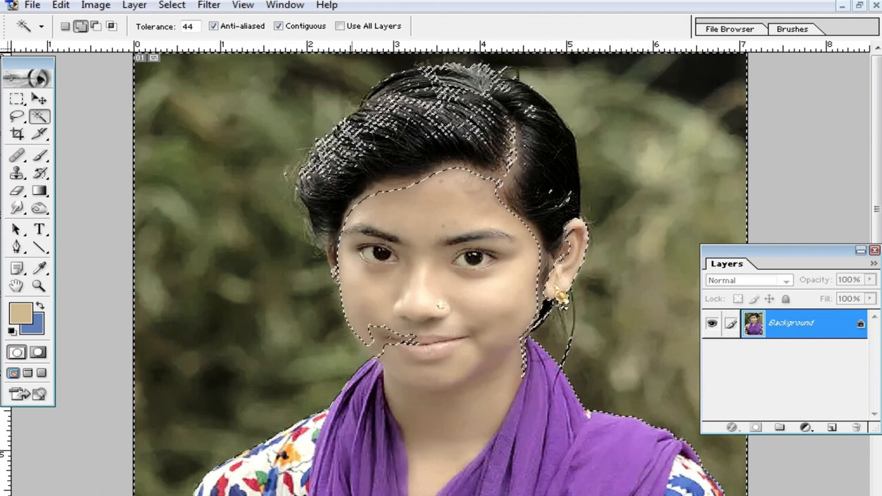
{"action": "key", "text": "m"}
{"action": "left_click", "coordinate": [520, 219]}
Clear the selection and start a Pen path along the sleeve on the image's left side, up over the shoulder to the scarf.
{"action": "left_click", "coordinate": [420, 257], "text": "ctrl+alt"}
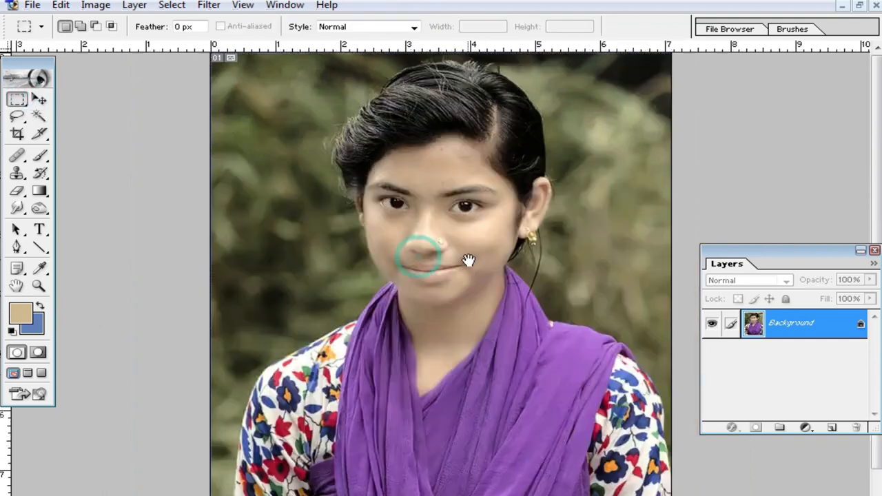
{"action": "left_click_drag", "start_coordinate": [476, 330], "coordinate": [476, 266]}
{"action": "scroll", "coordinate": [529, 268], "scroll_direction": "up", "scroll_amount": 3}
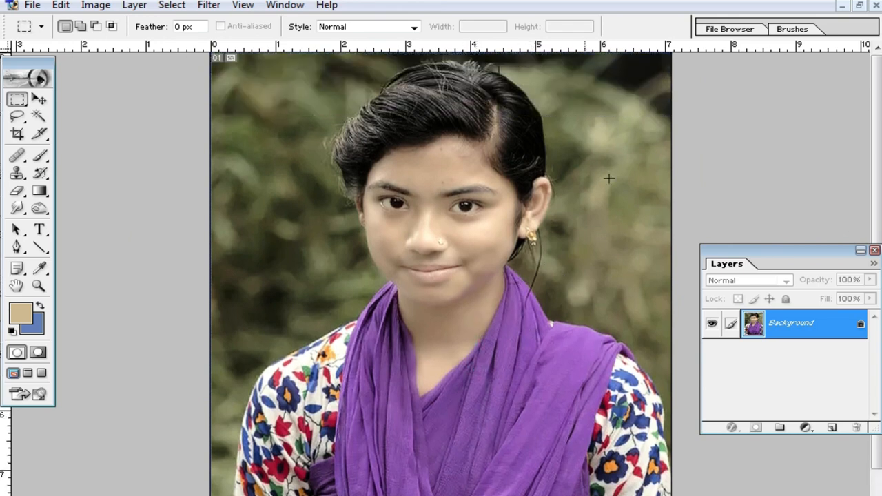
{"action": "left_click", "coordinate": [451, 272], "text": "ctrl+alt"}
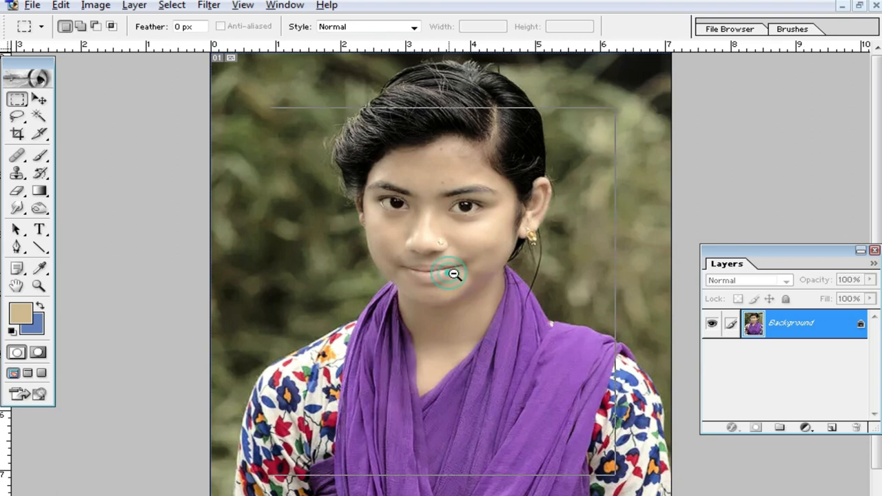
{"action": "key", "text": "ctrl+plus"}
{"action": "key", "text": "p"}
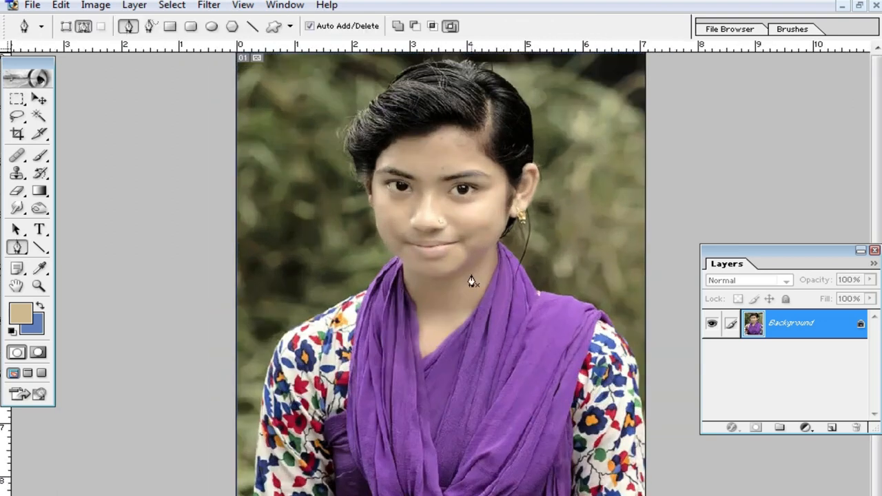
{"action": "scroll", "coordinate": [441, 268], "scroll_direction": "down", "scroll_amount": 1}
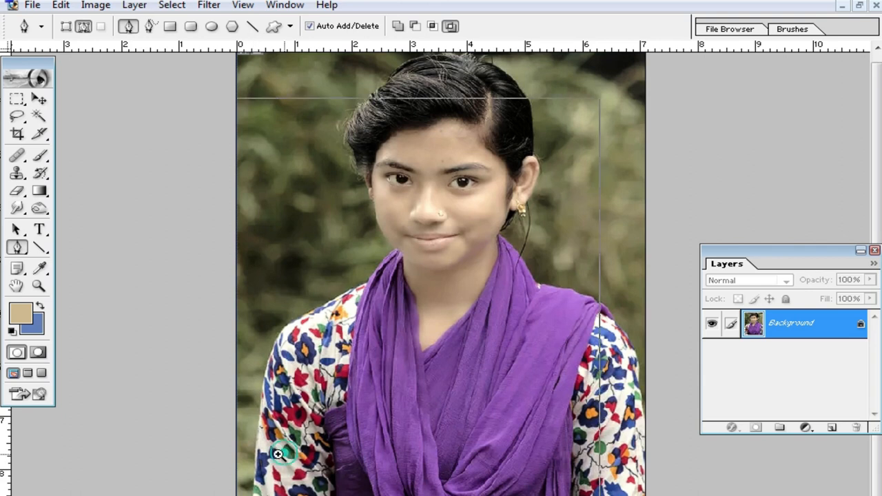
{"action": "key", "text": "ctrl+plus"}
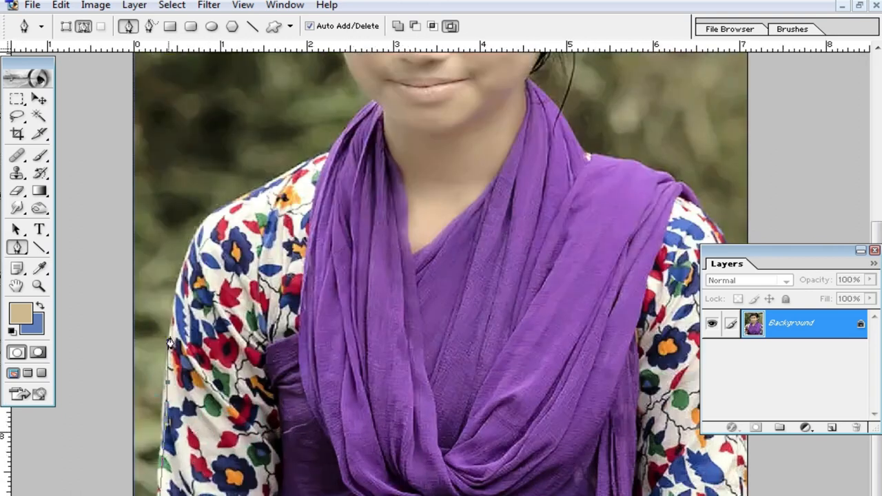
{"action": "left_click", "coordinate": [230, 308]}
{"action": "left_click_drag", "start_coordinate": [157, 245], "coordinate": [162, 454]}
{"action": "left_click_drag", "start_coordinate": [130, 346], "coordinate": [162, 297]}
{"action": "left_click_drag", "start_coordinate": [384, 161], "coordinate": [351, 268]}
{"action": "left_click_drag", "start_coordinate": [282, 319], "coordinate": [370, 276]}
{"action": "left_click", "coordinate": [371, 274]}
{"action": "left_click", "coordinate": [385, 268], "text": "ctrl"}
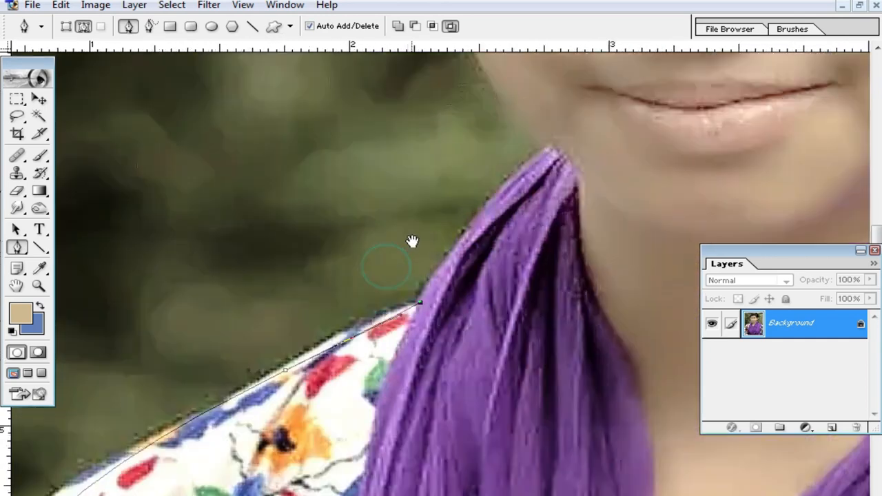
Continue the Pen path along the scarf's outer edge from the floral shoulder up to the chin.
{"action": "left_click_drag", "start_coordinate": [411, 240], "coordinate": [345, 345]}
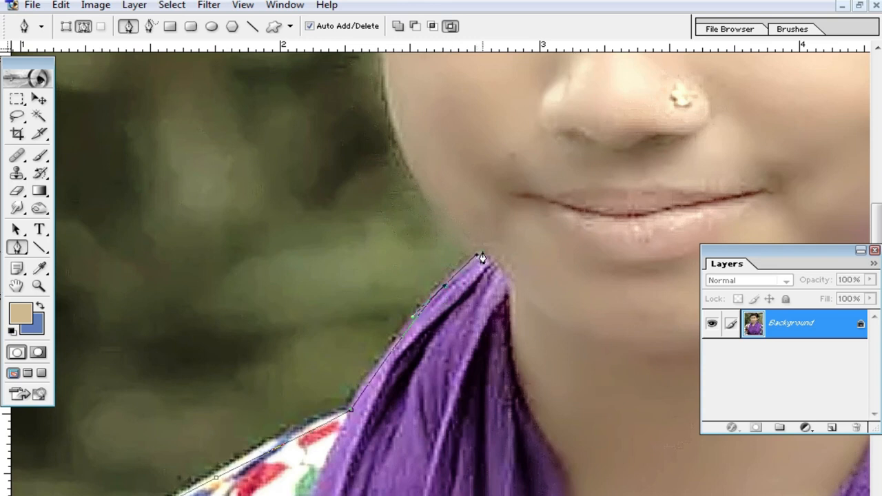
{"action": "left_click_drag", "start_coordinate": [483, 234], "coordinate": [410, 429]}
{"action": "left_click_drag", "start_coordinate": [364, 380], "coordinate": [333, 315]}
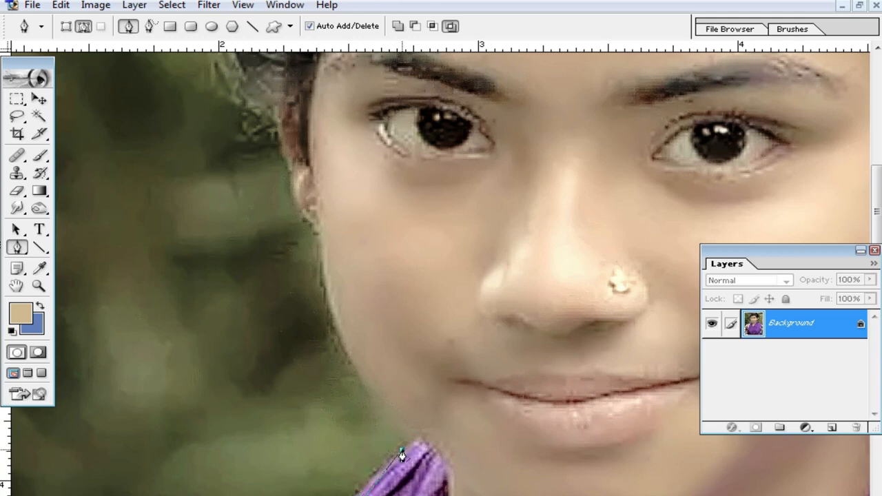
{"action": "left_click_drag", "start_coordinate": [402, 476], "coordinate": [417, 413]}
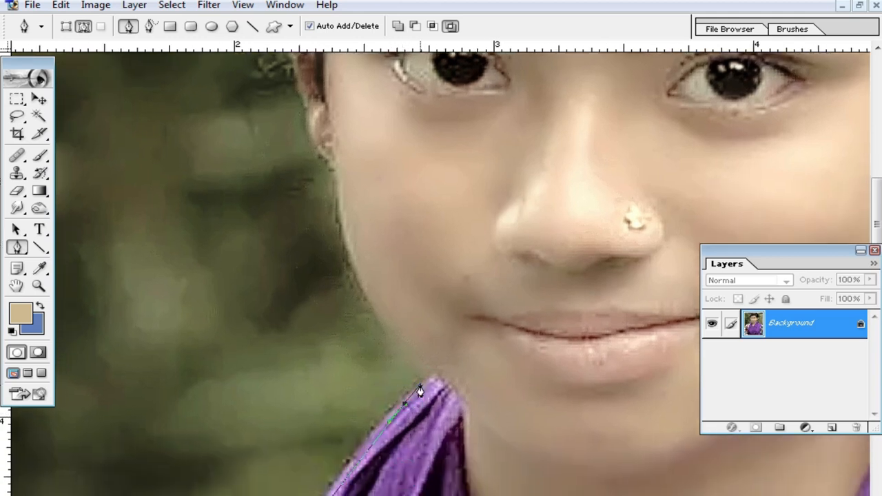
Extend the Pen path from the scarf up the cheek and around the partly hidden ear to the hairline.
{"action": "scroll", "coordinate": [422, 388], "scroll_direction": "up", "scroll_amount": 4}
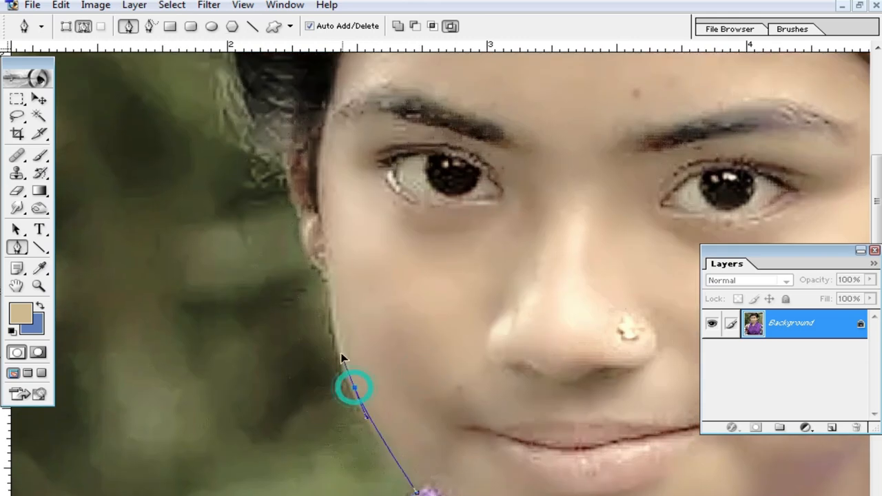
{"action": "scroll", "coordinate": [338, 345], "scroll_direction": "up", "scroll_amount": 3}
{"action": "left_click", "coordinate": [325, 365]}
{"action": "scroll", "coordinate": [323, 422], "scroll_direction": "up", "scroll_amount": 3}
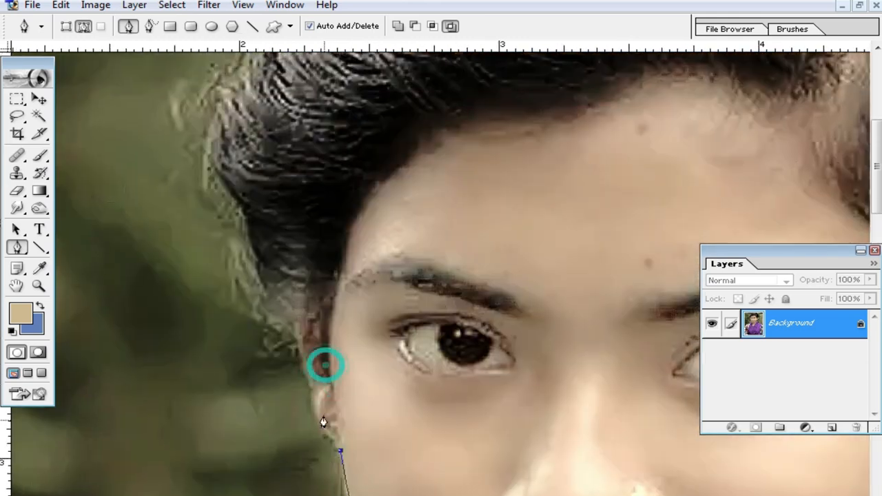
{"action": "left_click_drag", "start_coordinate": [315, 400], "coordinate": [315, 419]}
{"action": "left_click_drag", "start_coordinate": [307, 408], "coordinate": [292, 401]}
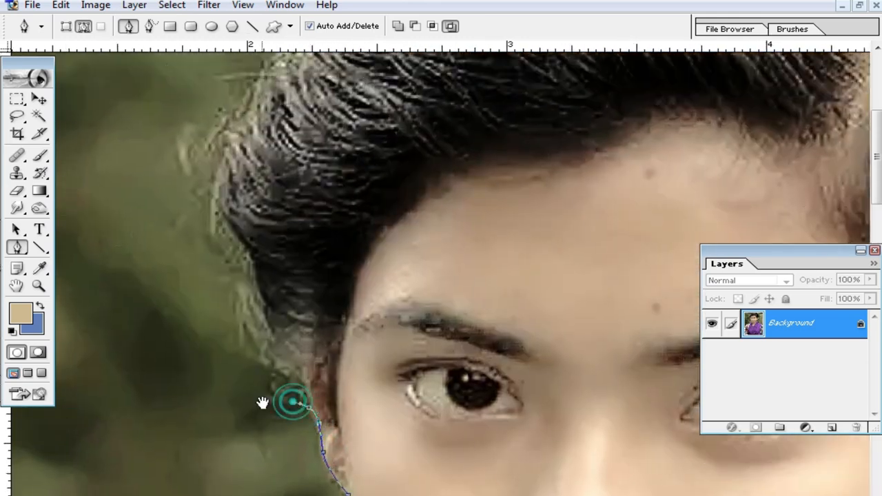
Trace the outer edge of the swept hair from beside the ear up towards the crown.
{"action": "left_click_drag", "start_coordinate": [274, 367], "coordinate": [287, 410]}
{"action": "left_click_drag", "start_coordinate": [255, 316], "coordinate": [258, 422]}
{"action": "left_click_drag", "start_coordinate": [228, 373], "coordinate": [232, 408]}
{"action": "left_click_drag", "start_coordinate": [237, 354], "coordinate": [250, 334]}
{"action": "left_click_drag", "start_coordinate": [297, 301], "coordinate": [285, 353]}
{"action": "left_click_drag", "start_coordinate": [358, 274], "coordinate": [365, 268]}
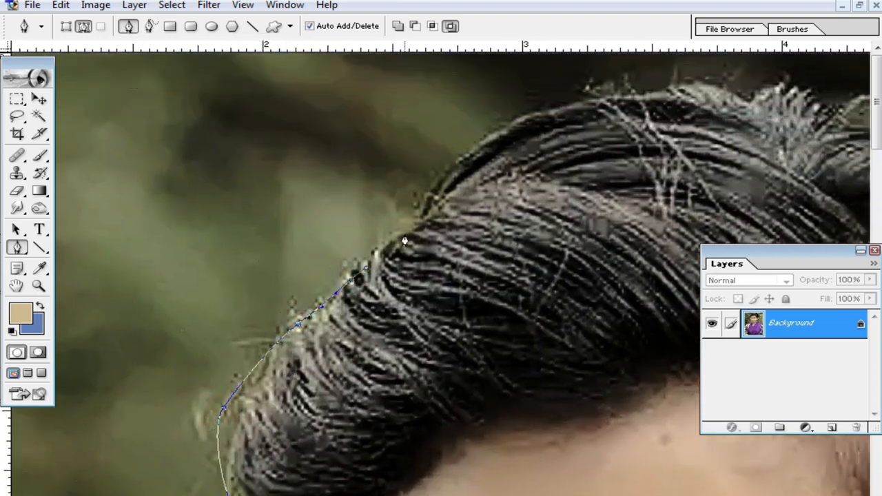
Carry the Pen path over the crown along the top outline of the hair.
{"action": "left_click", "coordinate": [327, 286]}
{"action": "left_click", "coordinate": [375, 249]}
{"action": "left_click_drag", "start_coordinate": [410, 220], "coordinate": [417, 211]}
{"action": "left_click_drag", "start_coordinate": [452, 193], "coordinate": [293, 235]}
{"action": "left_click_drag", "start_coordinate": [349, 122], "coordinate": [398, 101]}
{"action": "left_click_drag", "start_coordinate": [506, 86], "coordinate": [603, 96]}
{"action": "left_click", "coordinate": [583, 92]}
{"action": "left_click_drag", "start_coordinate": [631, 91], "coordinate": [739, 139]}
{"action": "left_click", "coordinate": [687, 123]}
Trace the far side of the hair down to the top of the ear with the earring.
{"action": "left_click_drag", "start_coordinate": [750, 142], "coordinate": [438, 93]}
{"action": "left_click_drag", "start_coordinate": [512, 156], "coordinate": [555, 210]}
{"action": "left_click_drag", "start_coordinate": [615, 307], "coordinate": [561, 266]}
{"action": "left_click_drag", "start_coordinate": [562, 299], "coordinate": [564, 253]}
{"action": "left_click", "coordinate": [558, 316]}
{"action": "left_click_drag", "start_coordinate": [564, 357], "coordinate": [575, 249]}
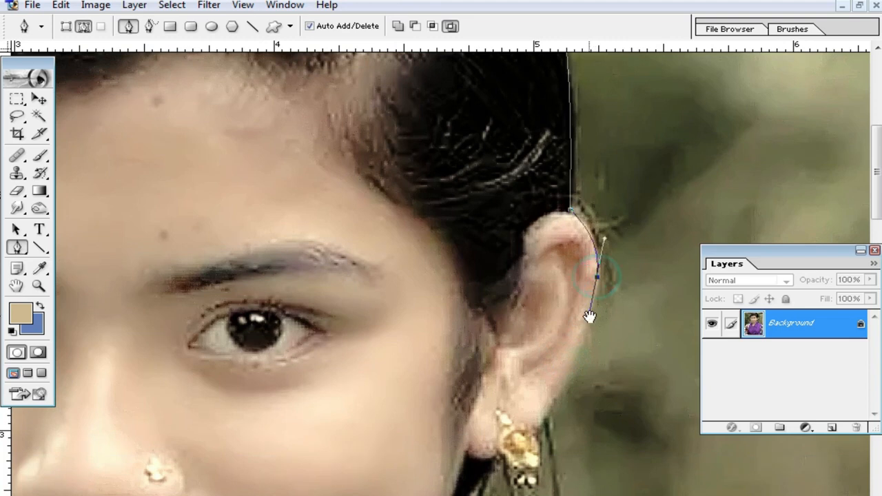
Outline the visible ear, the gold earring and the dark hair below it down to the scarf.
{"action": "left_click_drag", "start_coordinate": [589, 316], "coordinate": [600, 242]}
{"action": "left_click", "coordinate": [547, 351]}
{"action": "mouse_move", "coordinate": [544, 382]}
{"action": "left_mouse_down"}
{"action": "mouse_move", "coordinate": [556, 358]}
{"action": "mouse_move", "coordinate": [546, 398]}
{"action": "left_mouse_up"}
{"action": "left_click", "coordinate": [515, 362]}
{"action": "left_click_drag", "start_coordinate": [493, 430], "coordinate": [502, 331]}
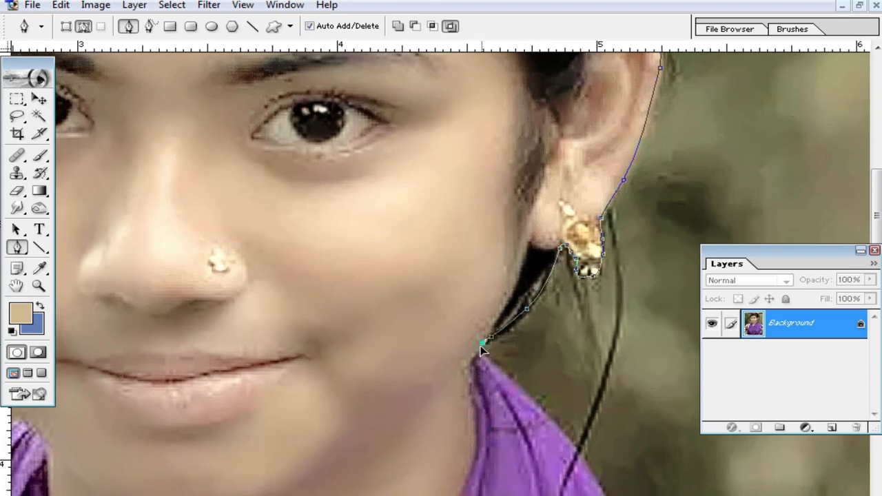
Trace the scarf's edge from the neck down and across the shoulder to its outer fold.
{"action": "left_click_drag", "start_coordinate": [534, 441], "coordinate": [329, 203]}
{"action": "left_click_drag", "start_coordinate": [377, 223], "coordinate": [412, 285]}
{"action": "left_click_drag", "start_coordinate": [607, 356], "coordinate": [466, 315]}
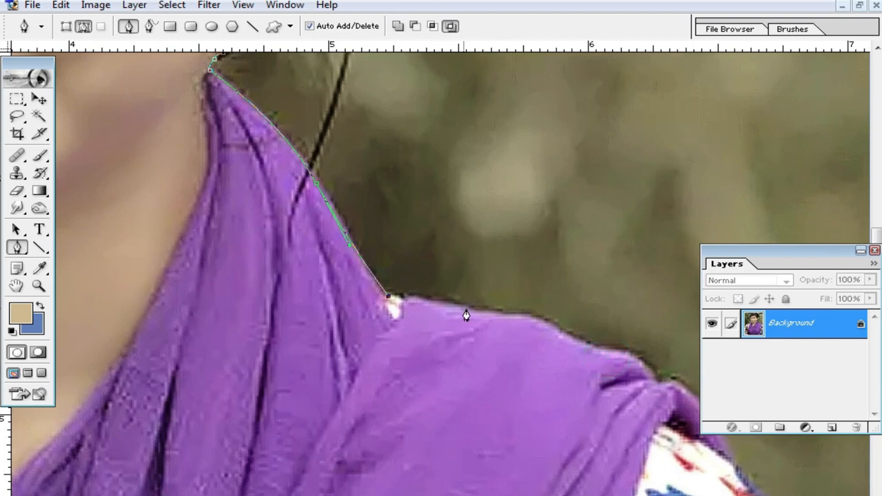
{"action": "left_click_drag", "start_coordinate": [542, 329], "coordinate": [559, 335]}
{"action": "left_click", "coordinate": [600, 353]}
{"action": "left_click_drag", "start_coordinate": [640, 366], "coordinate": [668, 390]}
{"action": "left_click_drag", "start_coordinate": [684, 392], "coordinate": [691, 400]}
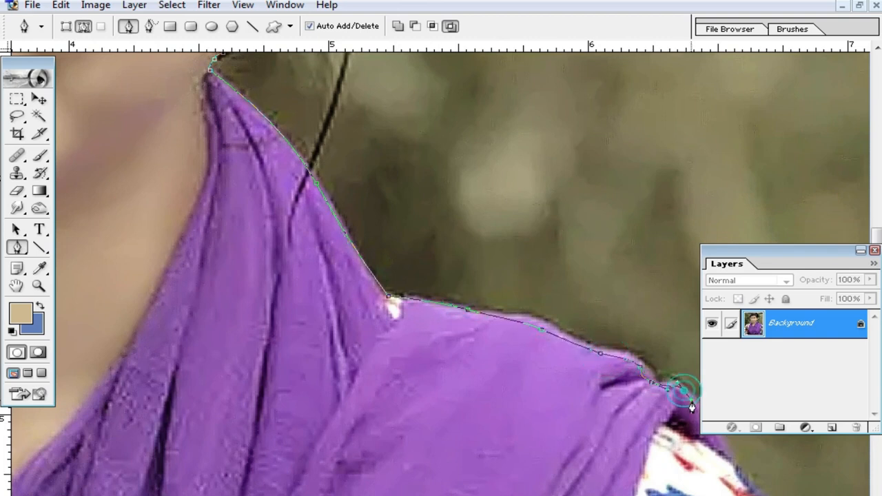
Hide the Layers palette and continue the Pen path past the scarf's fold along the upper floral sleeve.
{"action": "left_click", "coordinate": [873, 250]}
{"action": "scroll", "coordinate": [799, 401], "scroll_direction": "down", "scroll_amount": 5}
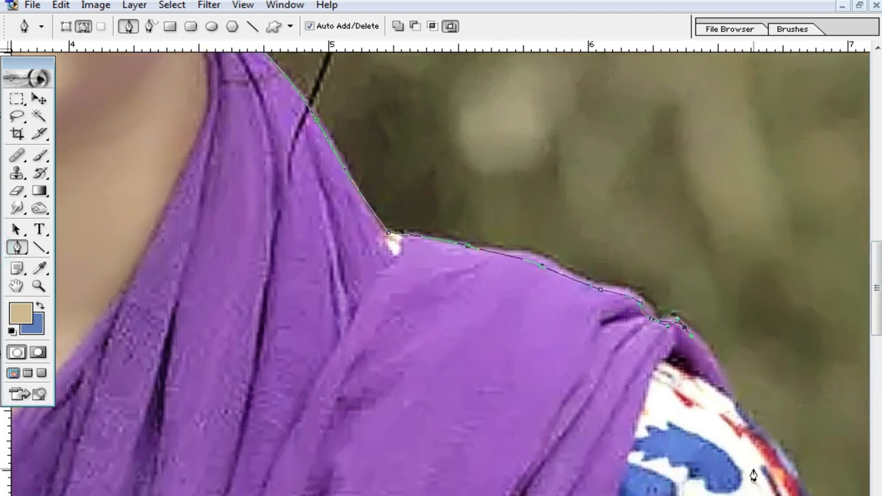
{"action": "left_click_drag", "start_coordinate": [720, 212], "coordinate": [735, 236]}
{"action": "left_click_drag", "start_coordinate": [797, 323], "coordinate": [768, 304]}
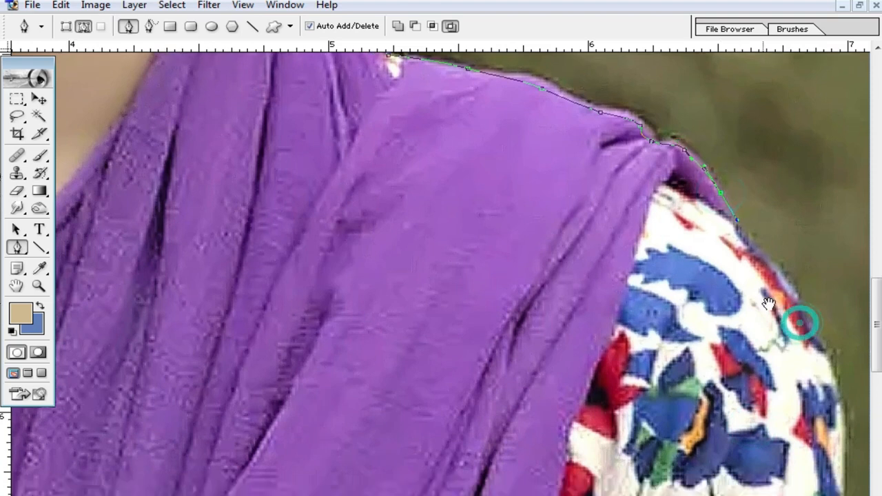
{"action": "left_click_drag", "start_coordinate": [820, 347], "coordinate": [837, 414]}
{"action": "left_click_drag", "start_coordinate": [836, 444], "coordinate": [777, 248]}
Extend the Pen path down the remaining sleeve to the side edge of the portrait.
{"action": "left_click_drag", "start_coordinate": [845, 283], "coordinate": [843, 336]}
{"action": "left_click_drag", "start_coordinate": [843, 343], "coordinate": [850, 377]}
{"action": "left_click", "coordinate": [851, 426], "text": "alt"}
{"action": "left_click", "coordinate": [792, 425], "text": "alt"}
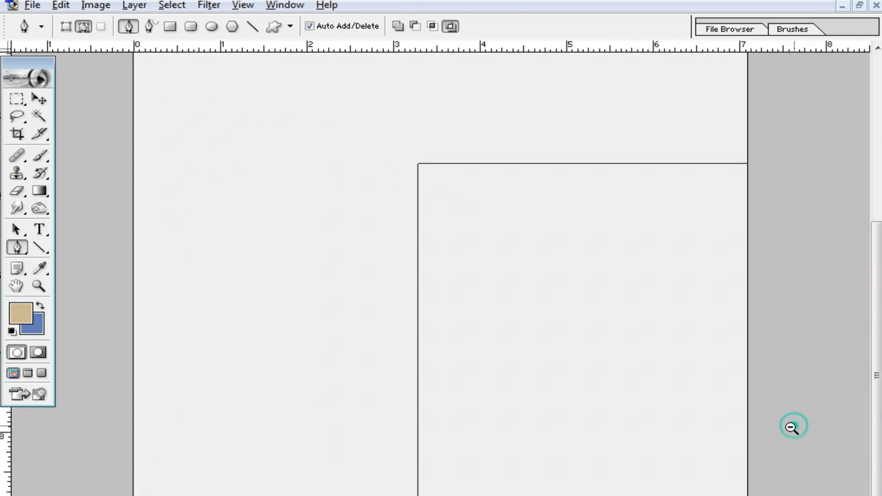
{"action": "left_click", "coordinate": [679, 415]}
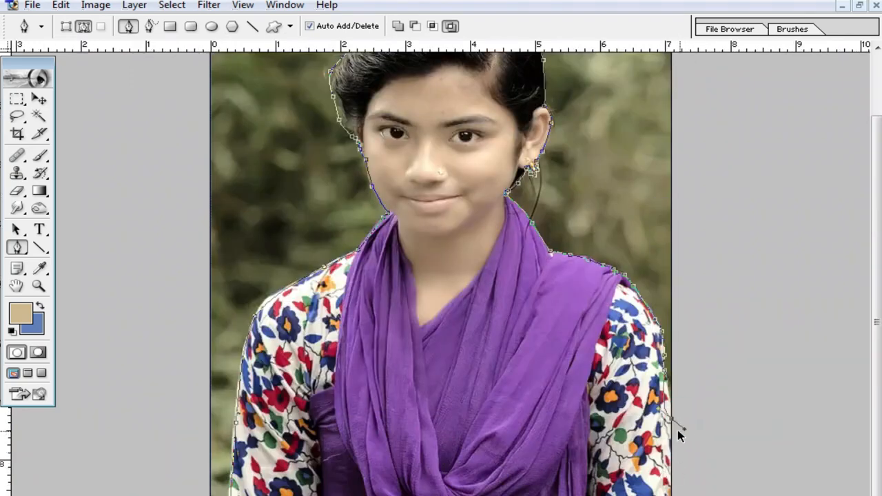
Loop the Pen path around outside the canvas and close it at its starting point below the opposite sleeve.
{"action": "left_click", "coordinate": [736, 390], "text": "alt"}
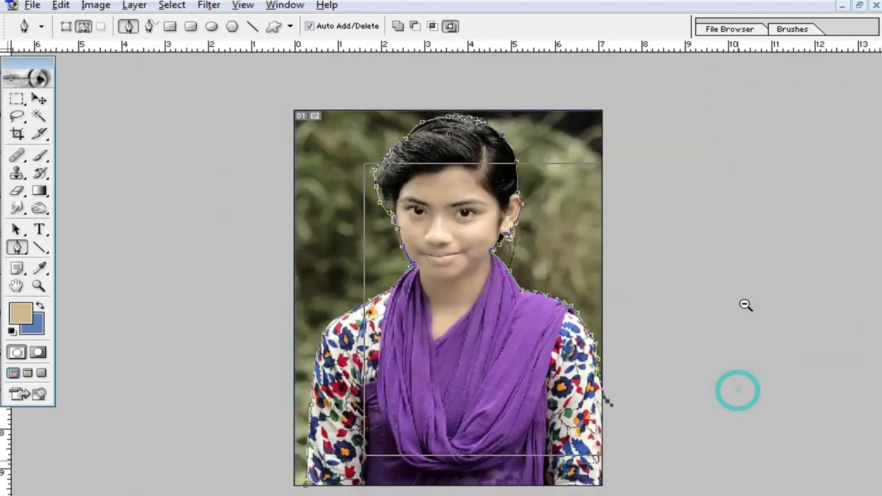
{"action": "left_click", "coordinate": [514, 113]}
{"action": "left_click_drag", "start_coordinate": [307, 107], "coordinate": [222, 138]}
{"action": "left_click_drag", "start_coordinate": [153, 230], "coordinate": [131, 317]}
{"action": "left_click_drag", "start_coordinate": [143, 371], "coordinate": [204, 431]}
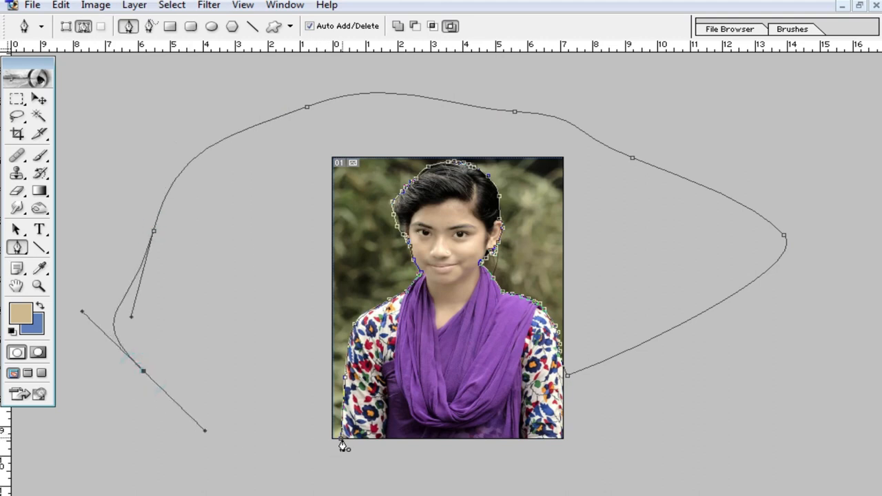
{"action": "left_click", "coordinate": [340, 441]}
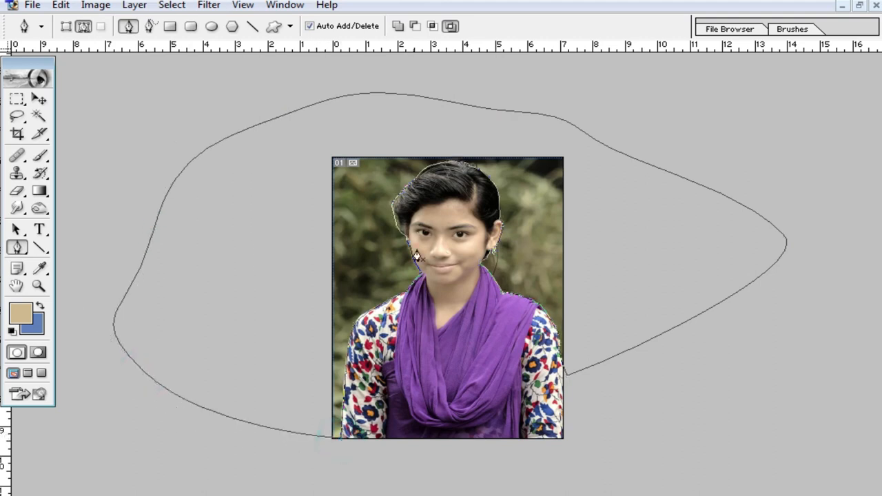
Make a new anti-aliased selection from the path with a 1.5-pixel feather and replace the background with the blue background colour.
{"action": "right_click", "coordinate": [355, 230]}
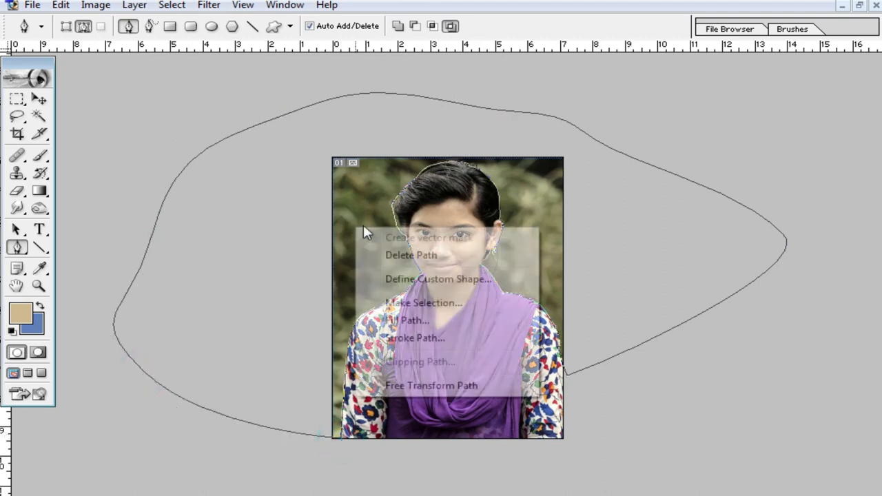
{"action": "left_click", "coordinate": [454, 303]}
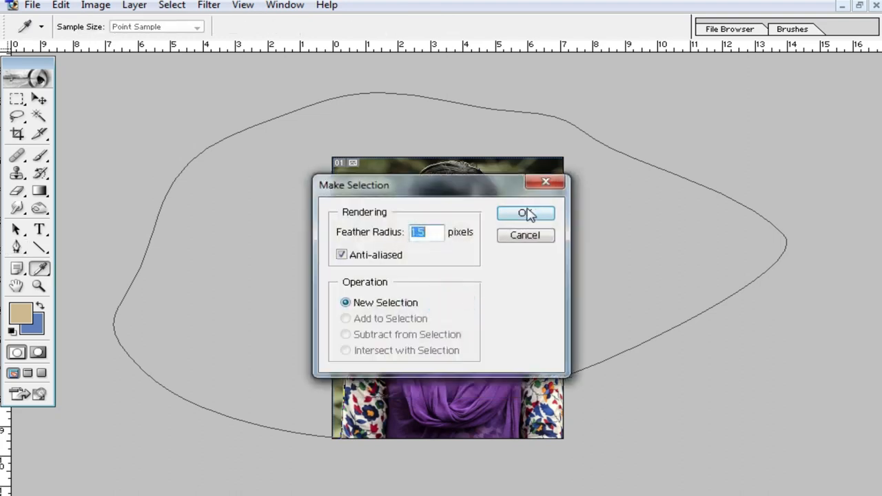
{"action": "left_click", "coordinate": [534, 212]}
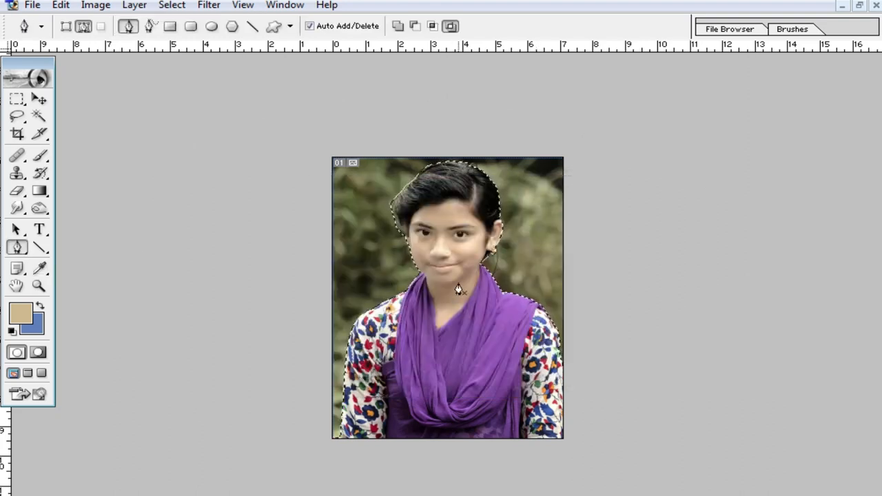
{"action": "key", "text": "Delete"}
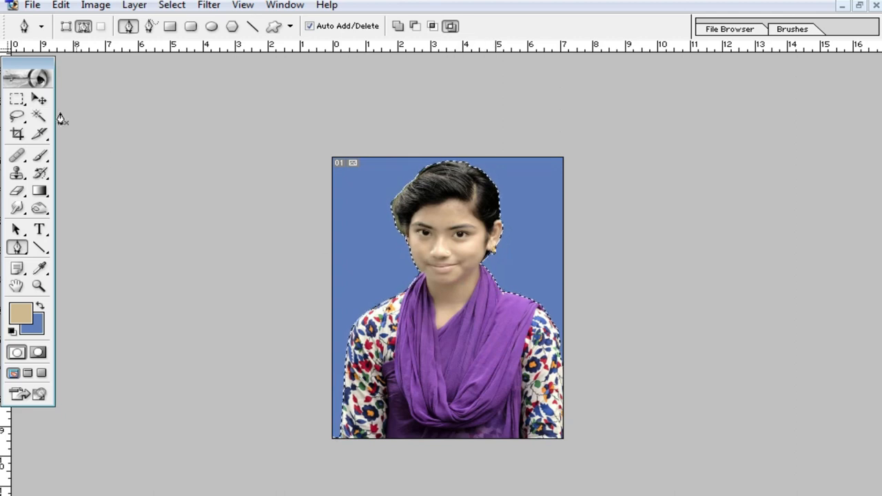
Shift the blue backdrop's highlights towards cyan and blue with Color Balance, and deselect it.
{"action": "left_click", "coordinate": [16, 99]}
{"action": "key", "text": "ctrl+plus"}
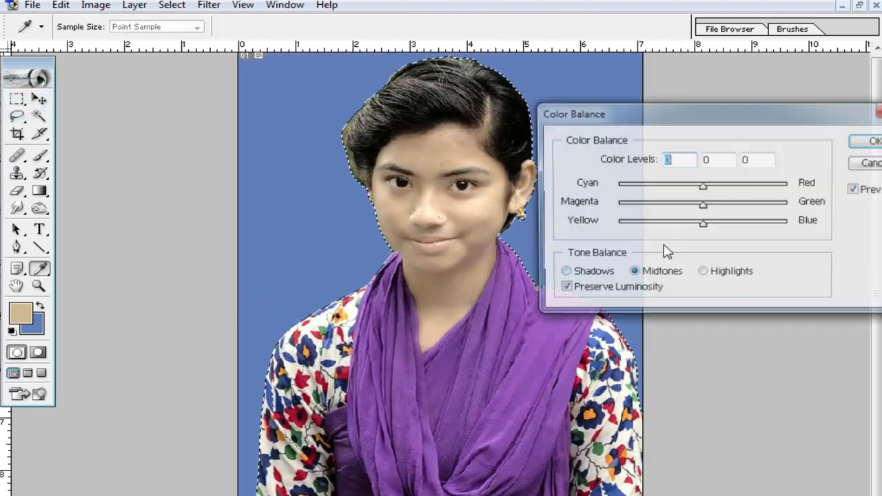
{"action": "key", "text": "ctrl+b"}
{"action": "left_click", "coordinate": [702, 273]}
{"action": "left_click_drag", "start_coordinate": [702, 226], "coordinate": [732, 225]}
{"action": "left_click_drag", "start_coordinate": [702, 187], "coordinate": [659, 186]}
{"action": "left_click", "coordinate": [869, 142]}
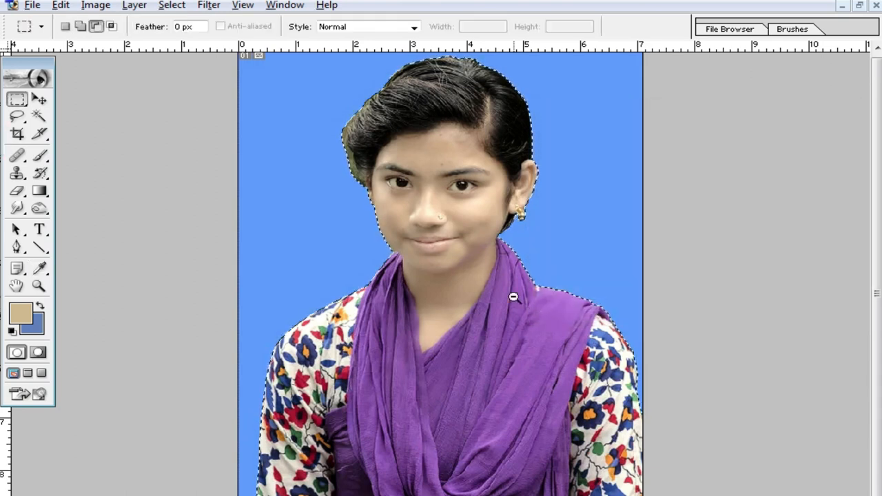
{"action": "key", "text": "ctrl+minus"}
{"action": "left_click", "coordinate": [17, 100]}
{"action": "left_click", "coordinate": [186, 100]}
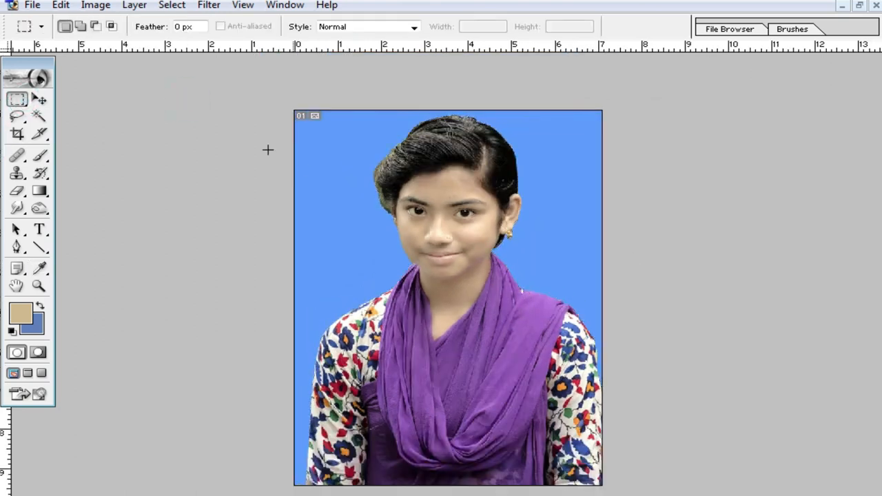
Crop the portrait to 1.6 by 2 inches at 300 pixels/inch, framing the head, shoulders and upper chest.
{"action": "left_click", "coordinate": [17, 134]}
{"action": "left_click", "coordinate": [28, 26]}
{"action": "left_click", "coordinate": [52, 55]}
{"action": "left_click", "coordinate": [337, 108]}
{"action": "left_click_drag", "start_coordinate": [593, 423], "coordinate": [601, 426]}
{"action": "left_click_drag", "start_coordinate": [517, 346], "coordinate": [504, 345]}
{"action": "right_click", "coordinate": [500, 347]}
{"action": "left_click", "coordinate": [523, 322]}
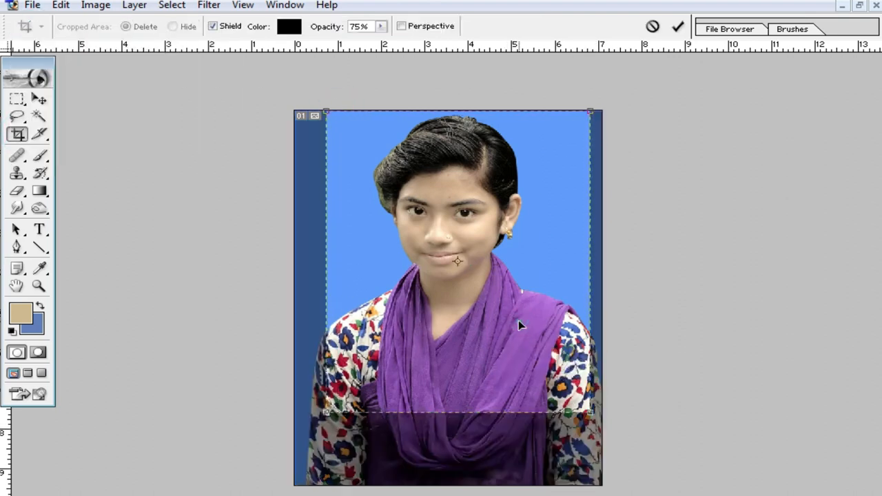
Save the cropped portrait to the Desktop as a JPEG named uuuuiii and close the image.
{"action": "key", "text": "ctrl+plus"}
{"action": "key", "text": "ctrl+plus"}
{"action": "key", "text": "ctrl+plus"}
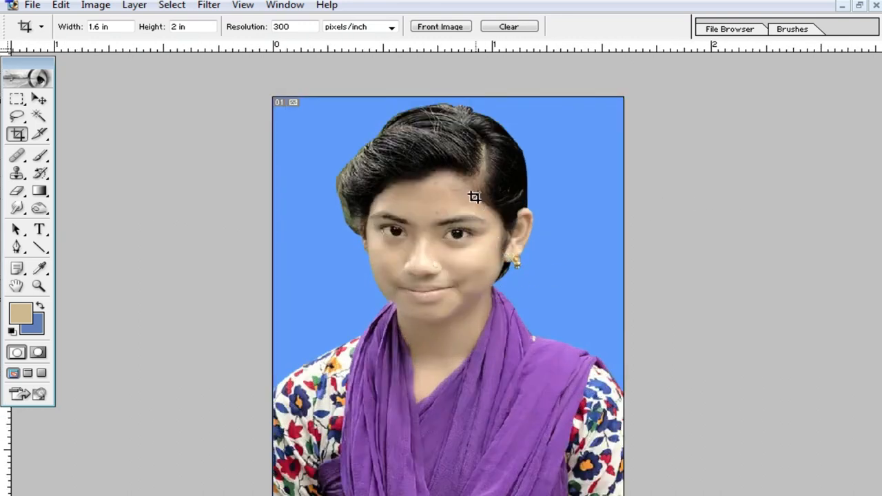
{"action": "key", "text": "ctrl+shift+s"}
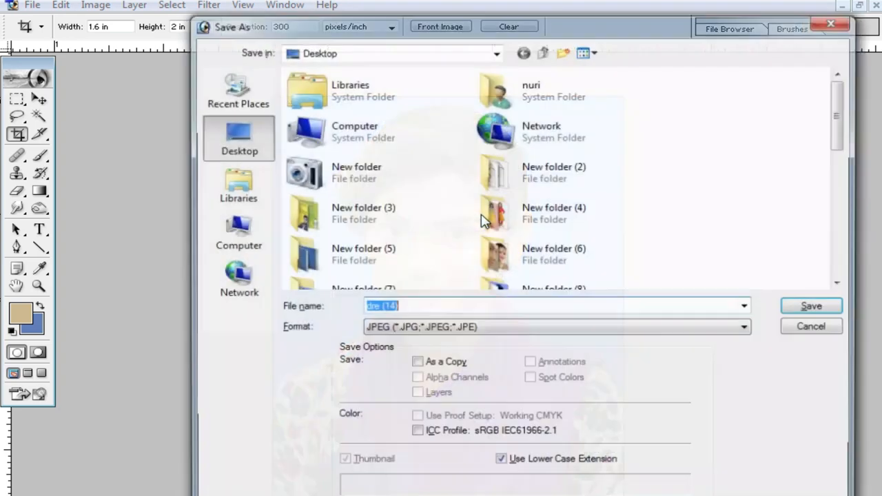
{"action": "type", "text": "uuuuii"}
{"action": "left_click", "coordinate": [813, 308]}
{"action": "left_click", "coordinate": [569, 167]}
{"action": "left_click", "coordinate": [875, 6]}
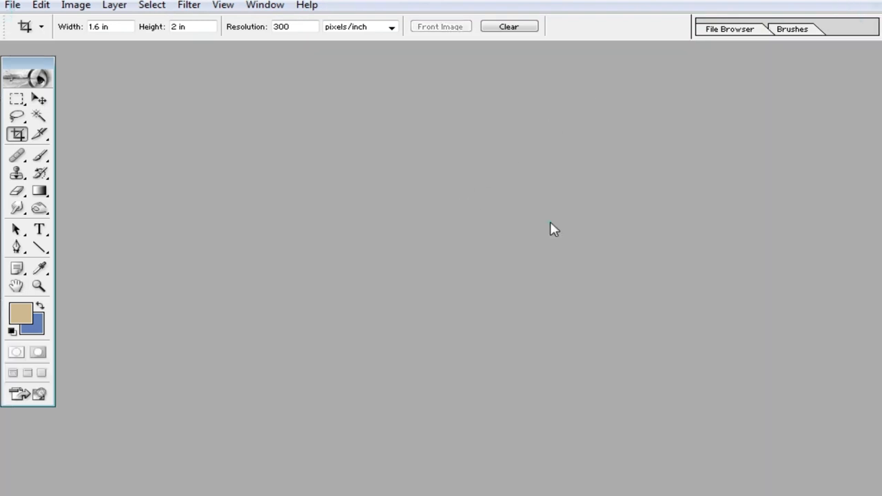
Open dre (14) and uuuuiii from the Desktop for a side-by-side comparison, and close the original dre (14).
{"action": "key", "text": "ctrl+o"}
{"action": "scroll", "coordinate": [641, 268], "scroll_direction": "down", "scroll_amount": 10}
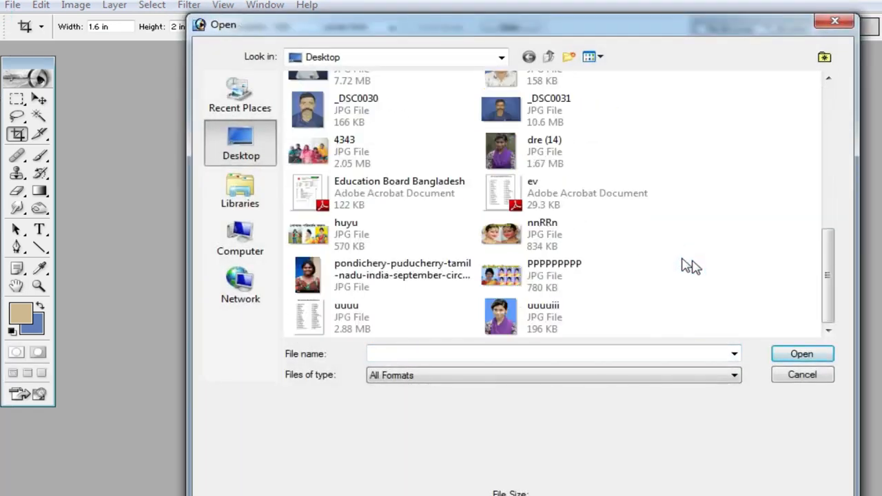
{"action": "left_click", "coordinate": [504, 153]}
{"action": "left_click", "coordinate": [532, 321], "text": "ctrl"}
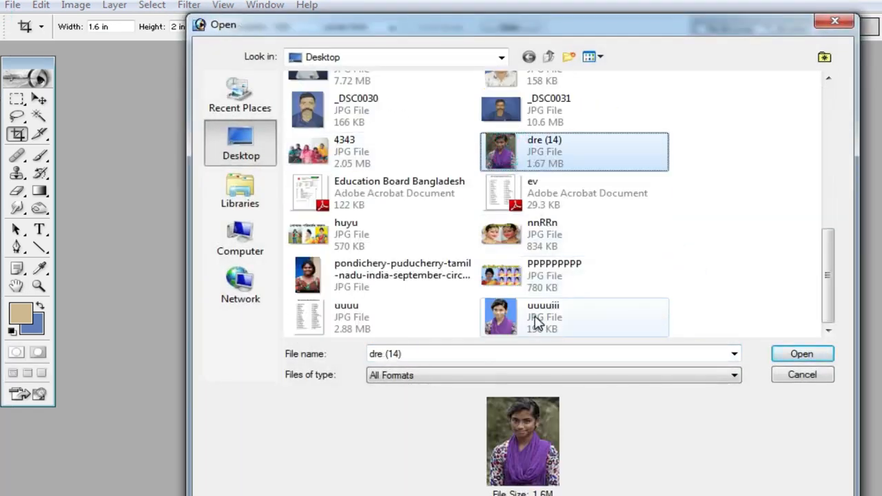
{"action": "left_click", "coordinate": [801, 354]}
{"action": "left_click_drag", "start_coordinate": [217, 65], "coordinate": [623, 91]}
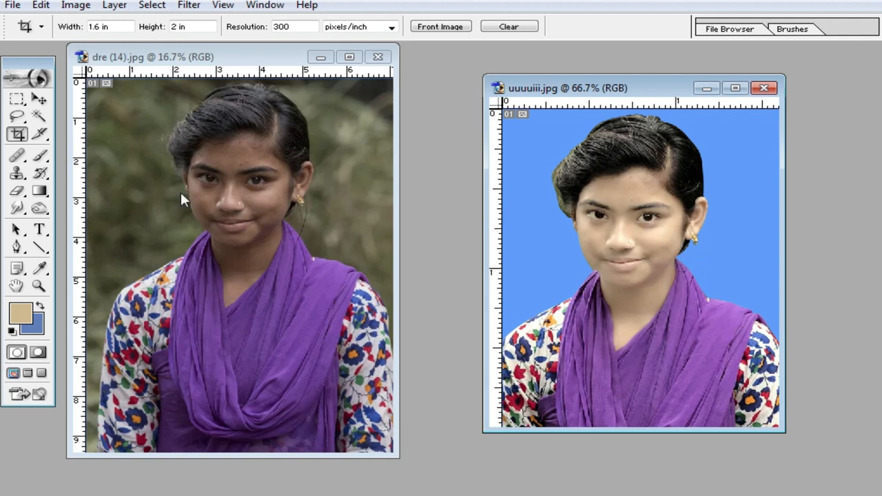
{"action": "left_click", "coordinate": [379, 58]}
Create a new blank white page about 8.3 inches wide and place a copy of the uuuuiii portrait on it.
{"action": "left_click", "coordinate": [620, 88]}
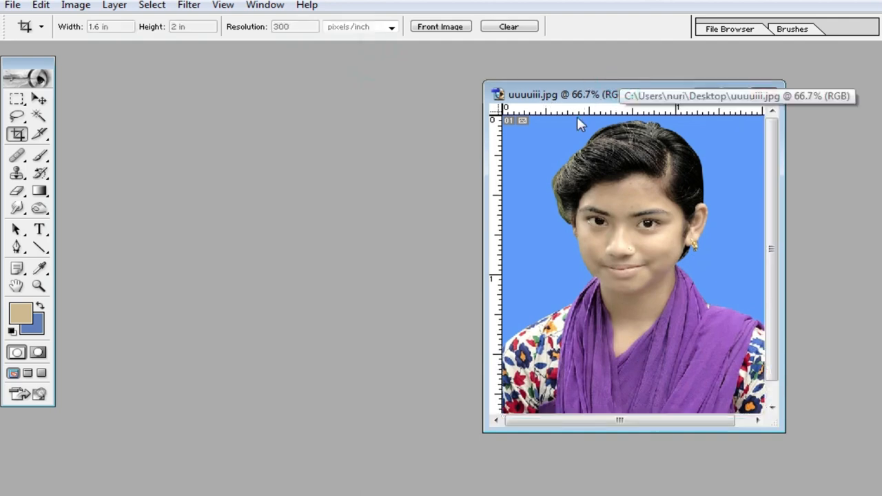
{"action": "key", "text": "ctrl+n"}
{"action": "left_click", "coordinate": [579, 178]}
{"action": "left_click", "coordinate": [626, 88]}
{"action": "left_click_drag", "start_coordinate": [657, 187], "coordinate": [248, 206]}
{"action": "double_click", "coordinate": [241, 71]}
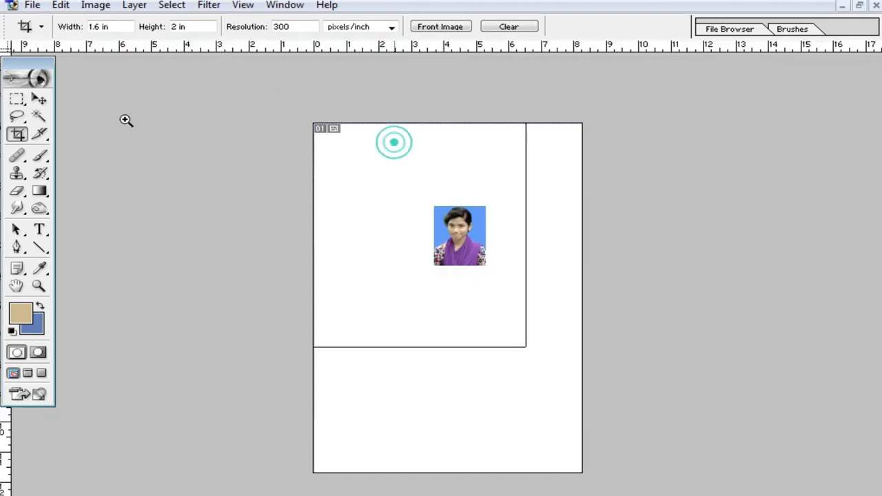
Arrange four evenly spaced copies of the portrait in a row along the page's top edge, merging duplicated layers.
{"action": "key", "text": "v"}
{"action": "left_click_drag", "start_coordinate": [477, 238], "coordinate": [533, 133]}
{"action": "key", "text": "ctrl+e"}
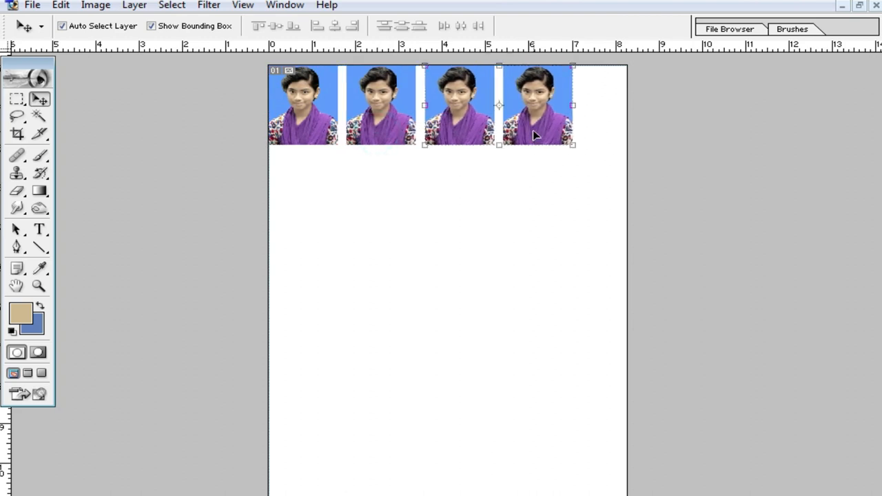
{"action": "key", "text": "ctrl+r"}
{"action": "key", "text": "ctrl+r"}
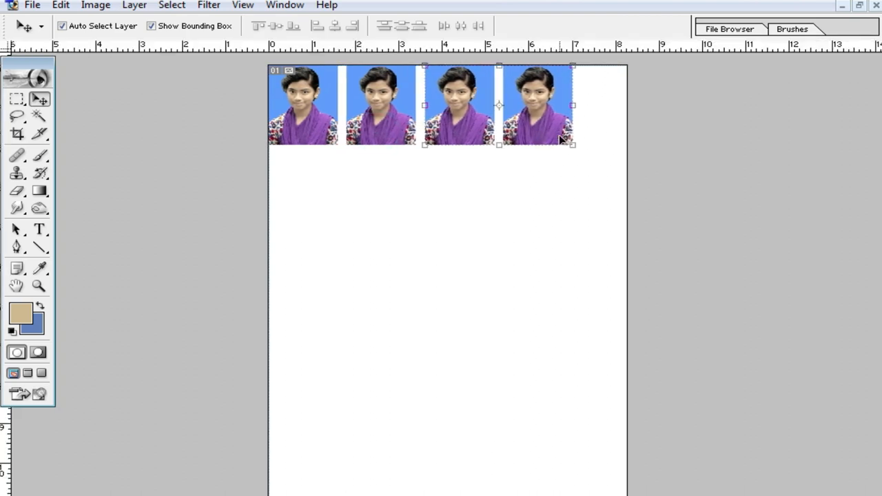